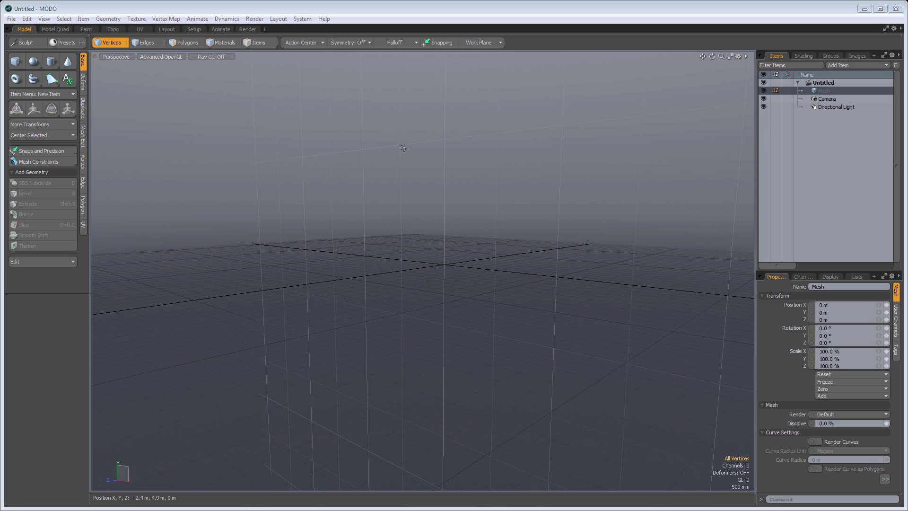
Reset the application and restore the Normal class Tabbed layout to its Baseline Version
{"action": "left_click", "coordinate": [12, 20]}
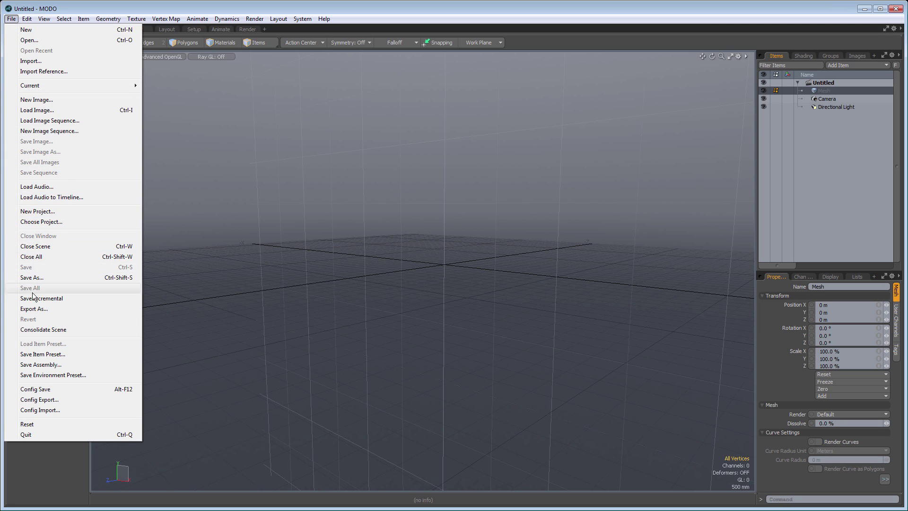
{"action": "left_click", "coordinate": [30, 426]}
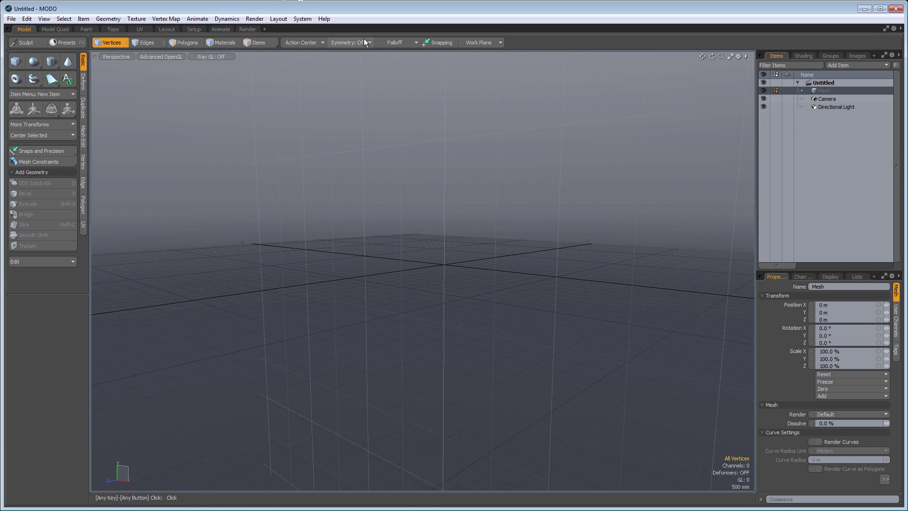
{"action": "left_click", "coordinate": [284, 21]}
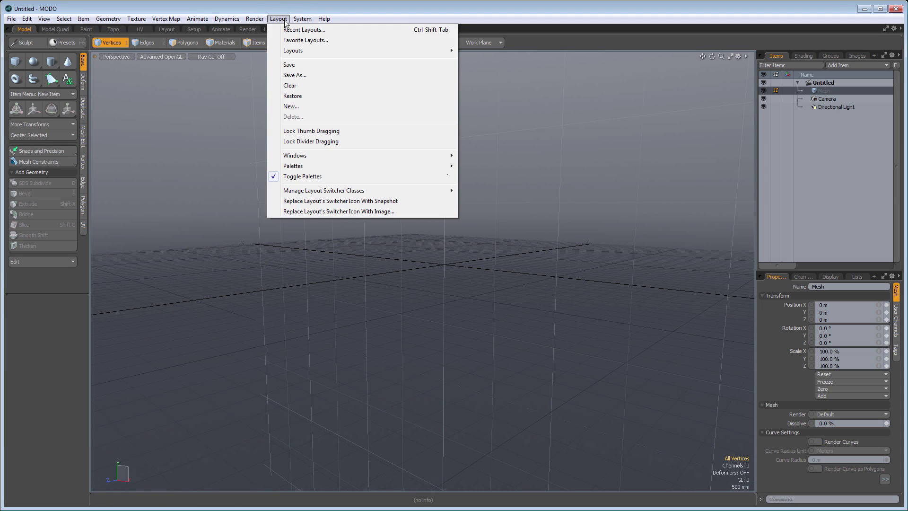
{"action": "left_click", "coordinate": [292, 96]}
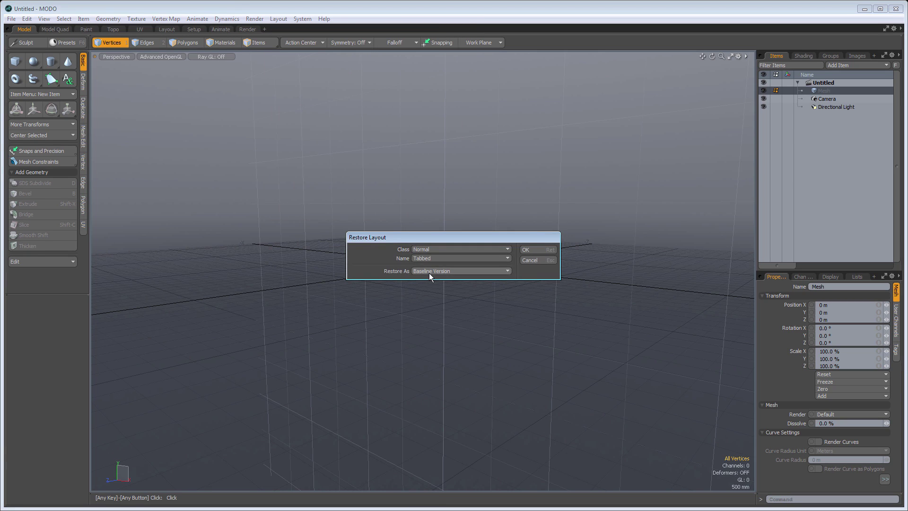
{"action": "left_click", "coordinate": [528, 253]}
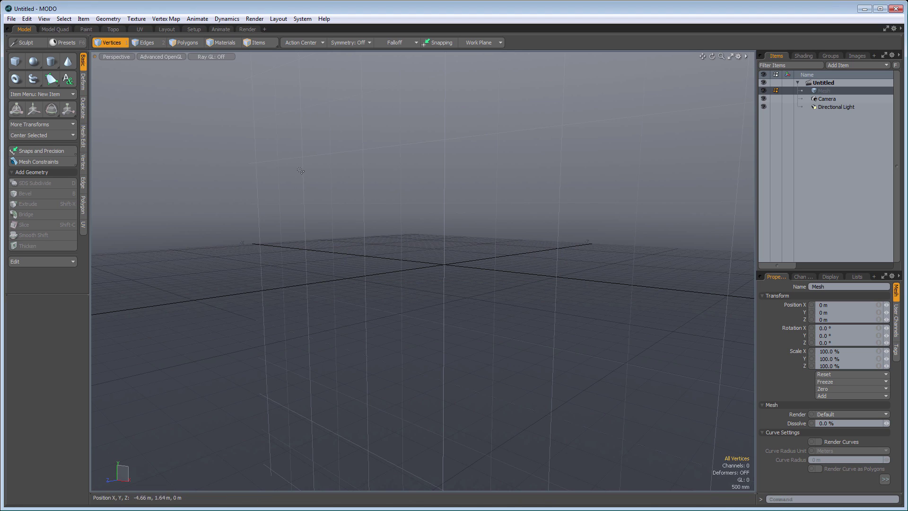
View the Model Quad and Paint workspaces and return to the single-viewport Model workspace
{"action": "left_click", "coordinate": [111, 19]}
{"action": "left_click", "coordinate": [118, 12]}
{"action": "left_click", "coordinate": [56, 29]}
{"action": "left_click", "coordinate": [86, 30]}
{"action": "left_click", "coordinate": [56, 29]}
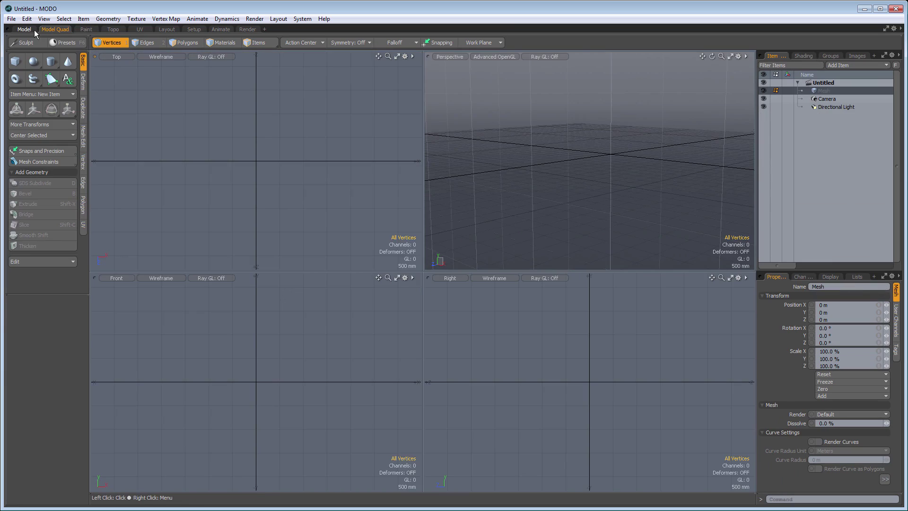
{"action": "left_click", "coordinate": [30, 29]}
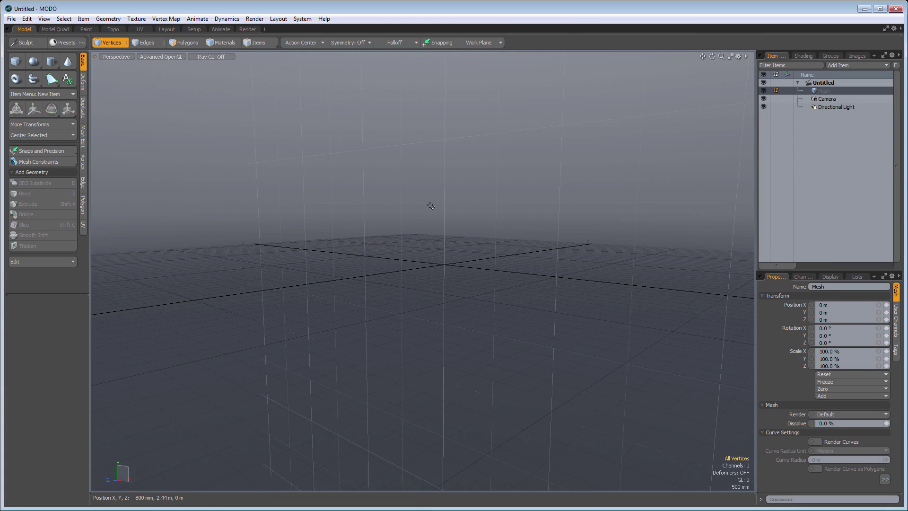
Choose the Tabbed layout in the layout switcher and compare its Model and Model Quad workspaces, ending in Model
{"action": "key", "text": "ctrl+Tab"}
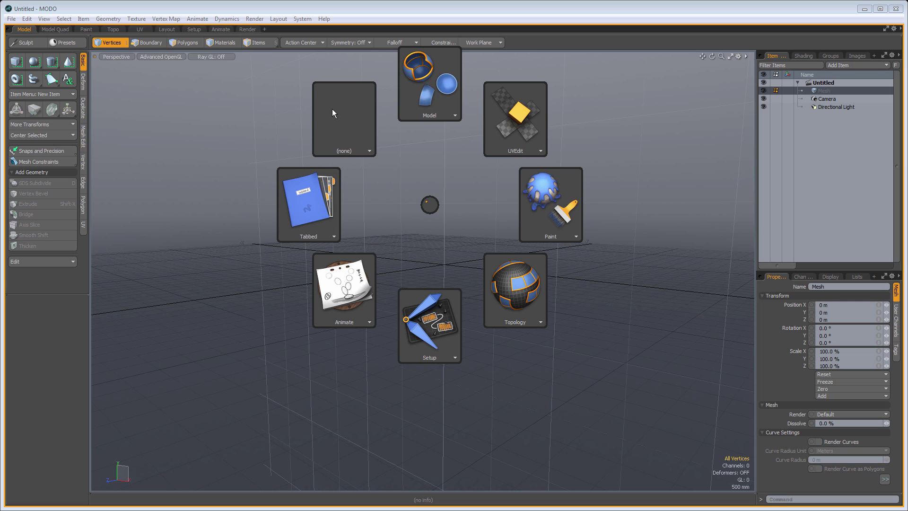
{"action": "left_click", "coordinate": [300, 210]}
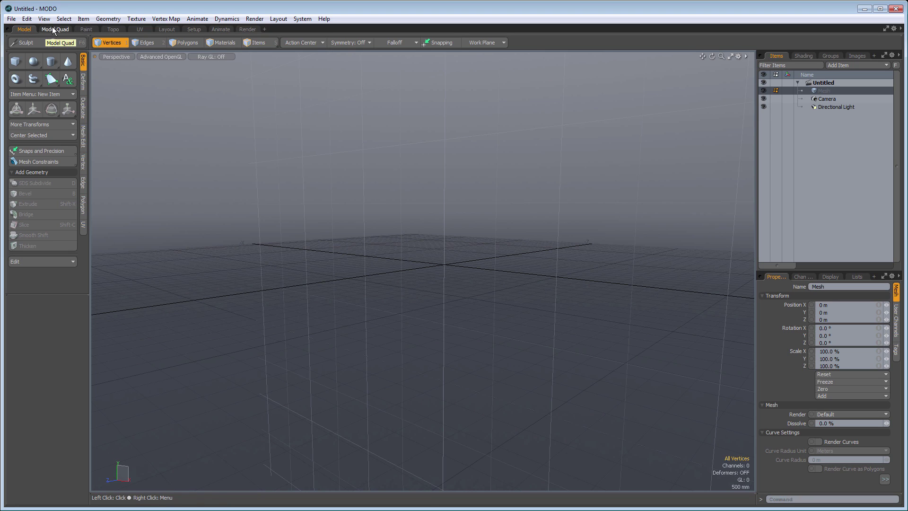
{"action": "left_click", "coordinate": [55, 30]}
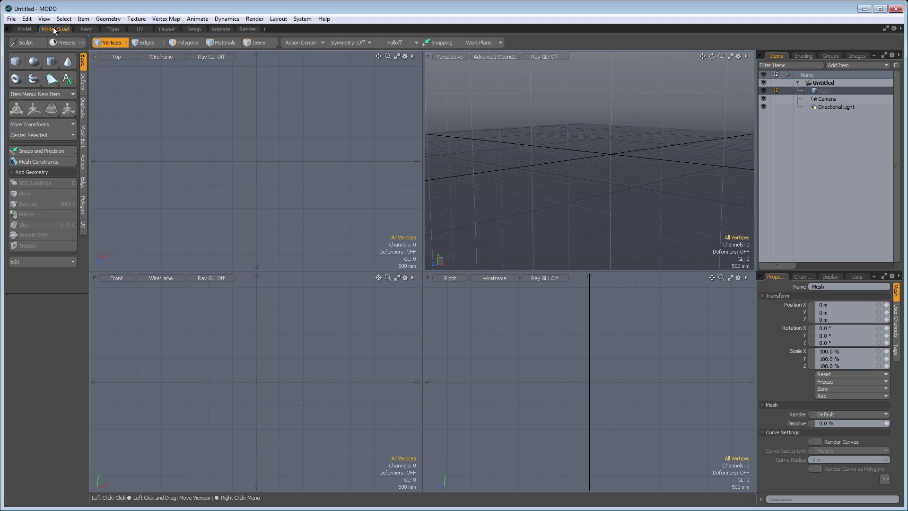
{"action": "left_click", "coordinate": [24, 30]}
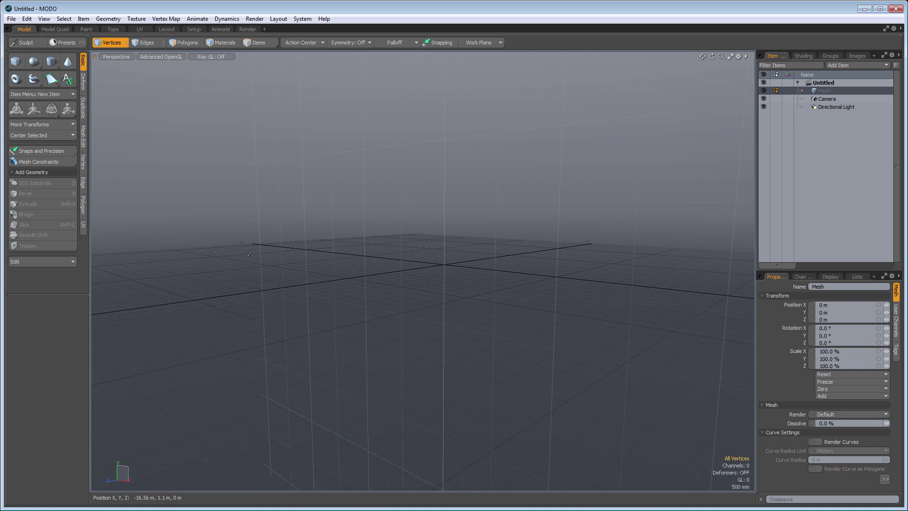
{"action": "left_click", "coordinate": [60, 29]}
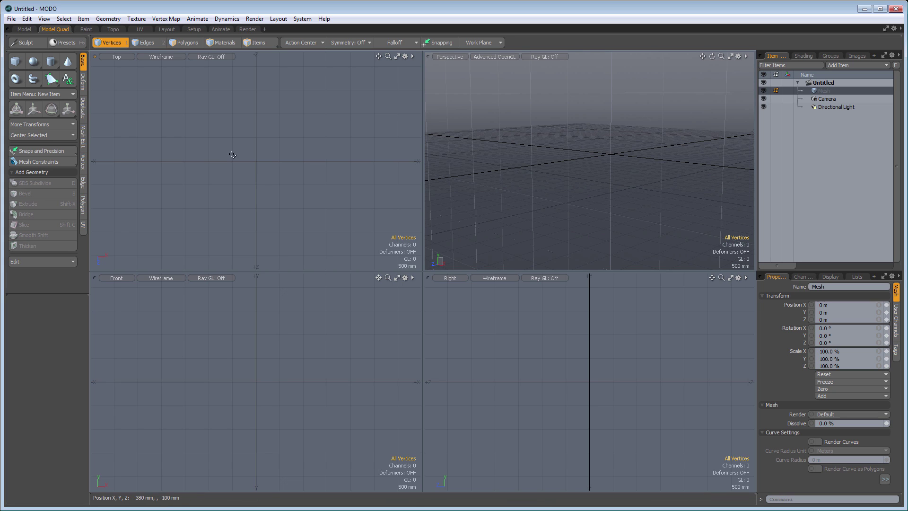
{"action": "left_click", "coordinate": [29, 29]}
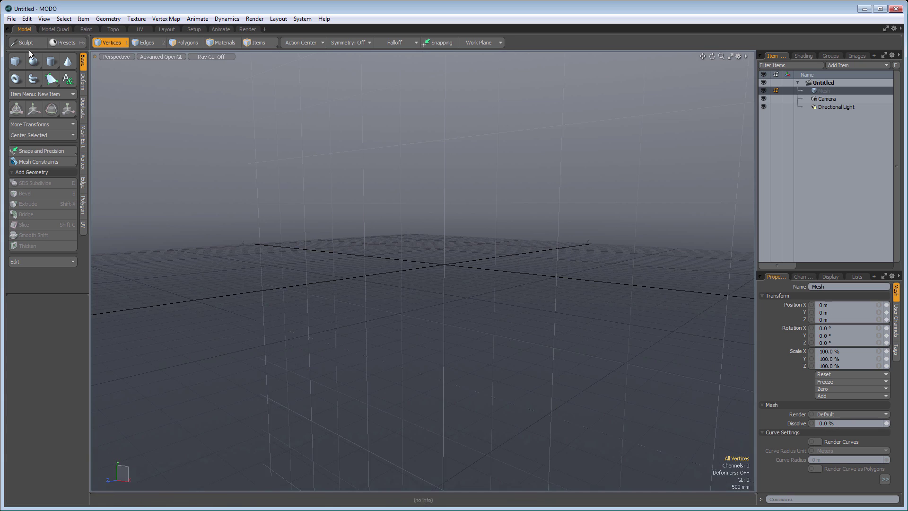
{"action": "left_click", "coordinate": [61, 28]}
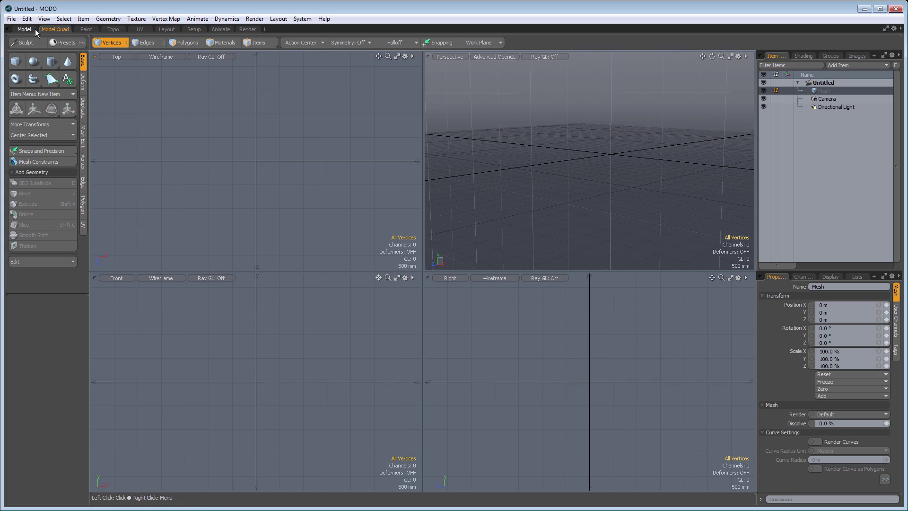
{"action": "left_click", "coordinate": [29, 27]}
{"action": "left_click", "coordinate": [46, 28]}
{"action": "left_click", "coordinate": [24, 29]}
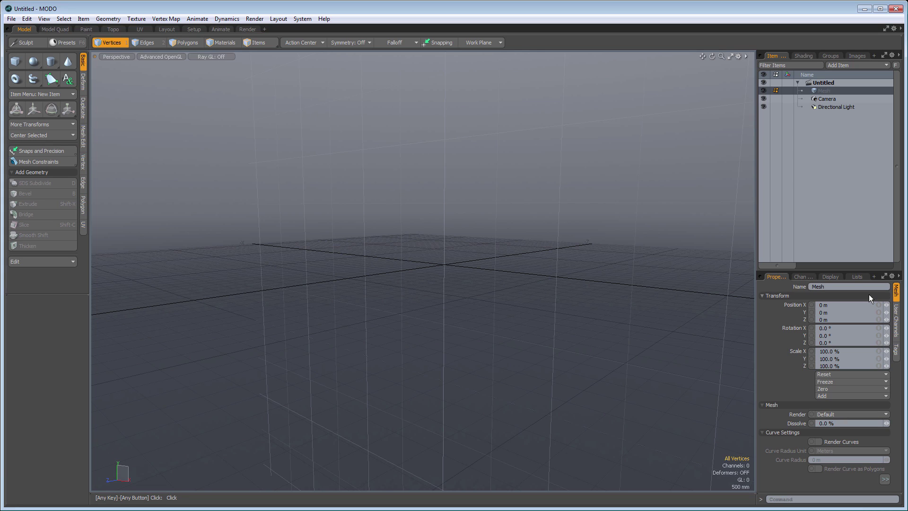
Examine the Paint workspace and the Topo workspace, including Topo's baking settings and its floating Model tool palette
{"action": "left_click", "coordinate": [86, 29]}
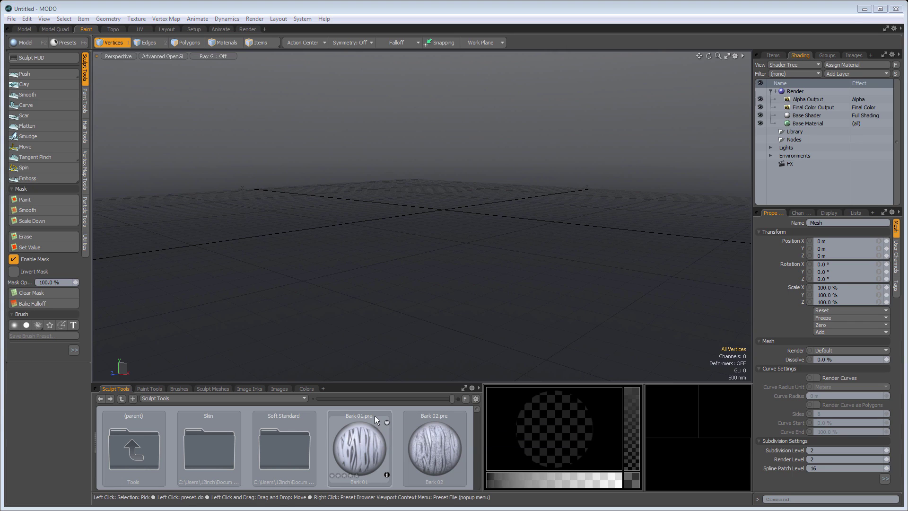
{"action": "left_click", "coordinate": [113, 28]}
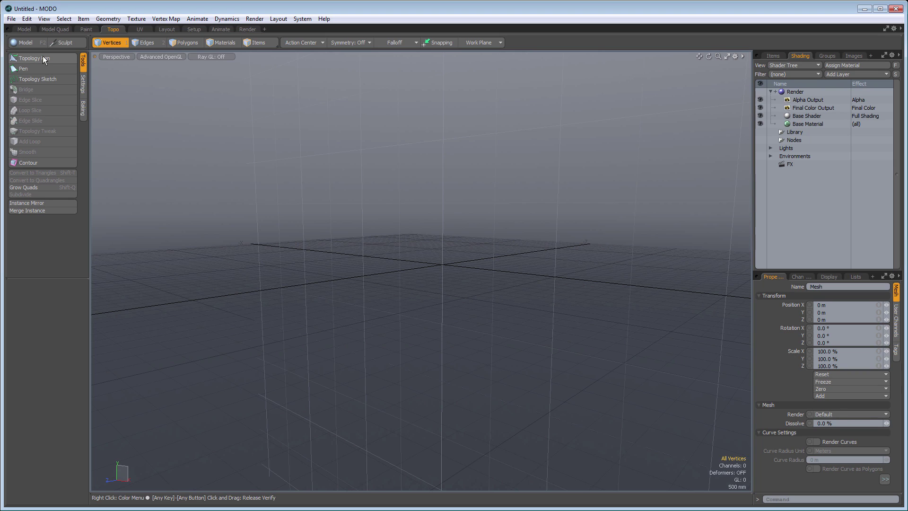
{"action": "left_click", "coordinate": [84, 113]}
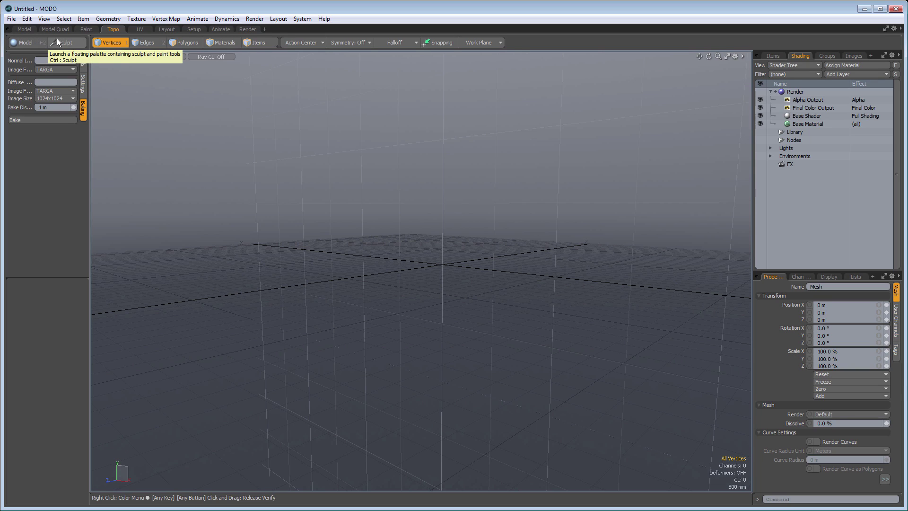
{"action": "left_click", "coordinate": [26, 44]}
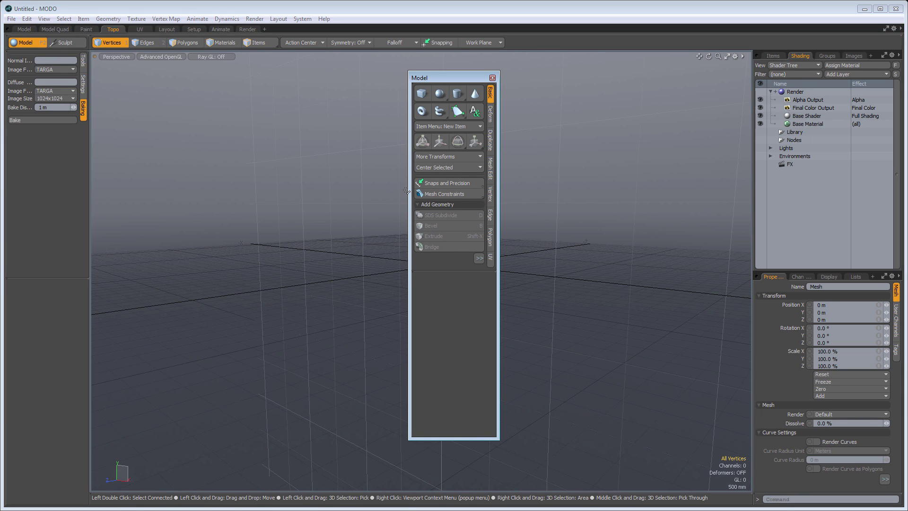
{"action": "left_click", "coordinate": [492, 77]}
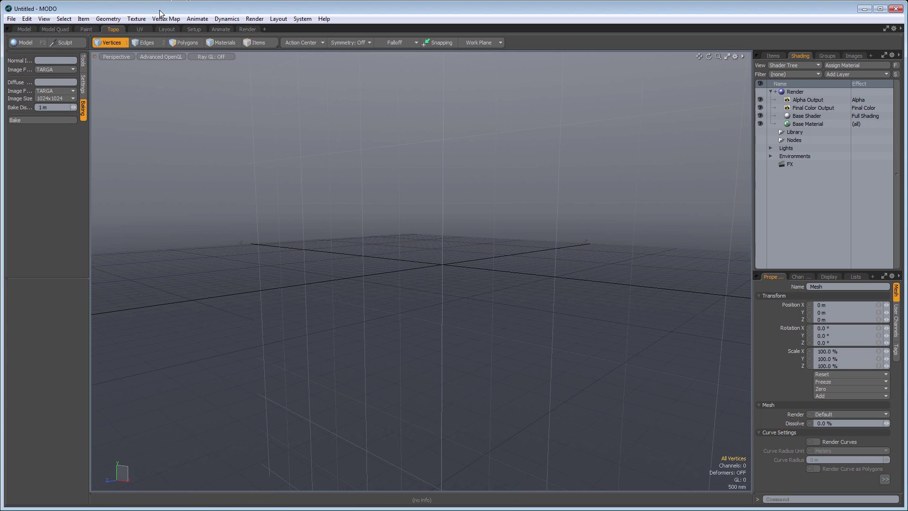
Switch to the UV workspace and widen the UV viewport relative to the perspective viewport
{"action": "left_click", "coordinate": [137, 30]}
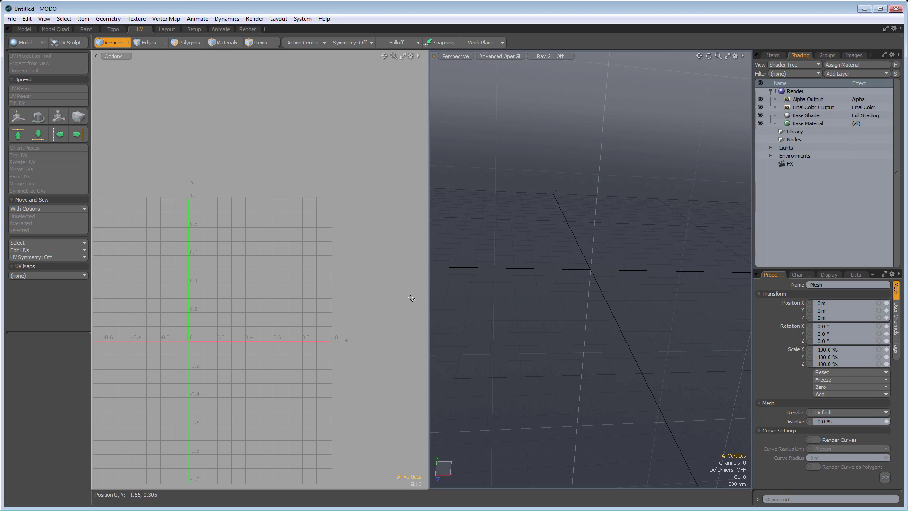
{"action": "left_click_drag", "start_coordinate": [428, 296], "coordinate": [477, 290]}
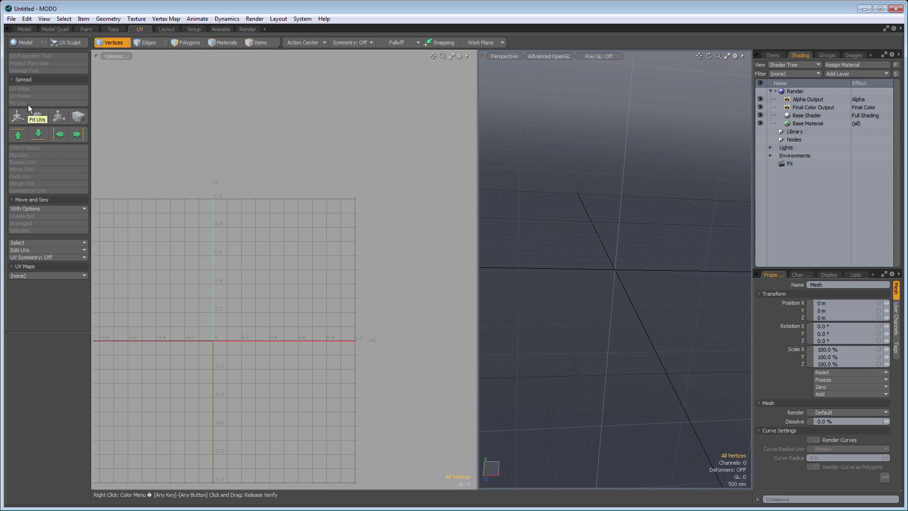
Switch to the Layout workspace, show the scene's item list and select the Directional Light
{"action": "left_click", "coordinate": [170, 30]}
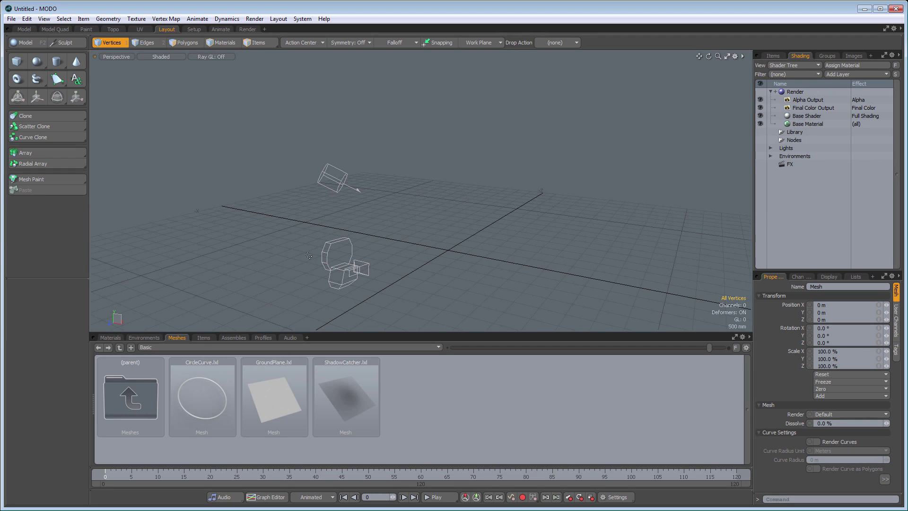
{"action": "left_click", "coordinate": [773, 57]}
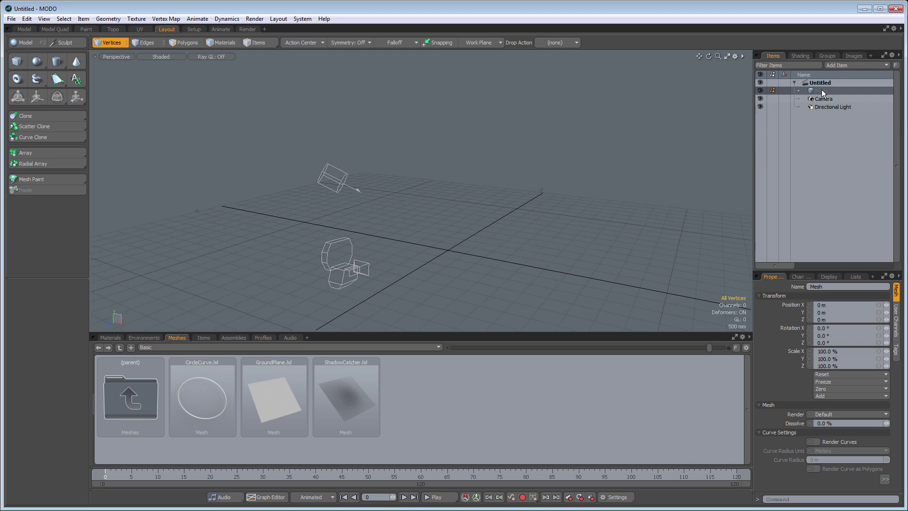
{"action": "left_click", "coordinate": [831, 107]}
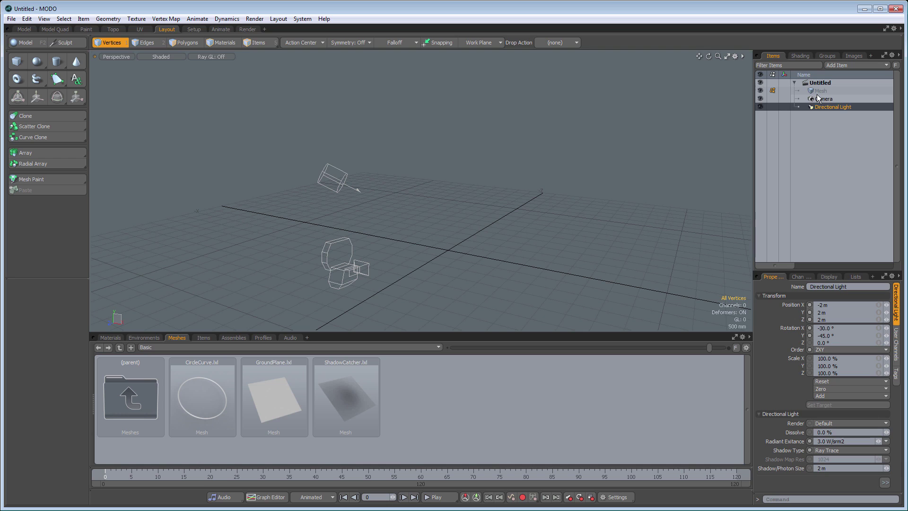
Return to the Model workspace and enable Show Lights and Show Cameras for its perspective viewport
{"action": "left_click", "coordinate": [19, 29]}
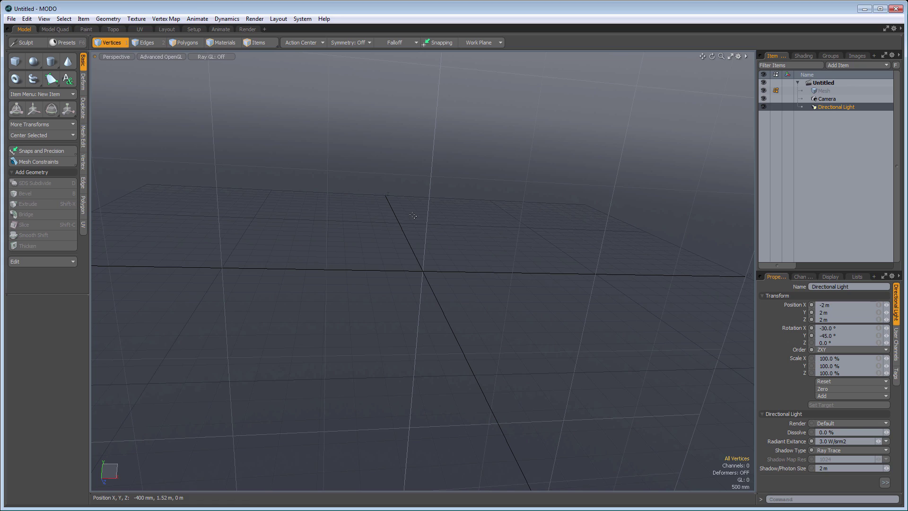
{"action": "key", "text": "o"}
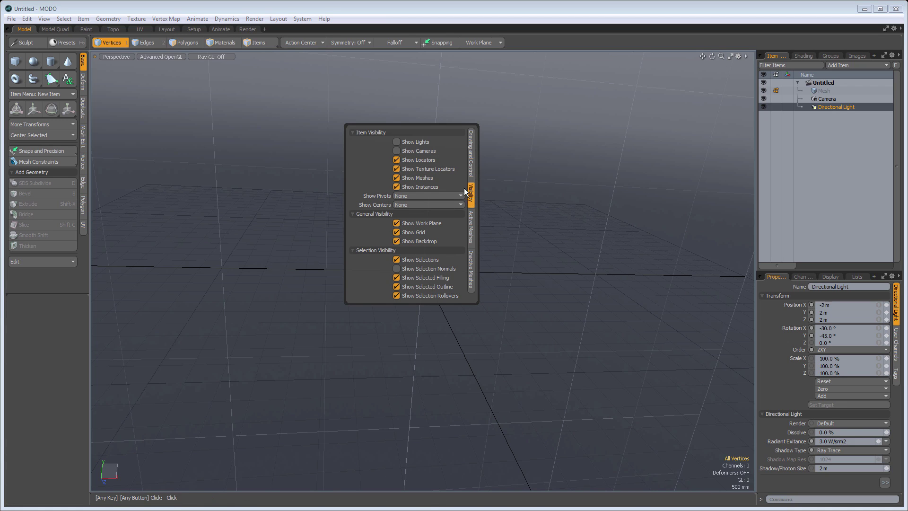
{"action": "left_click", "coordinate": [397, 141]}
{"action": "left_click", "coordinate": [400, 151]}
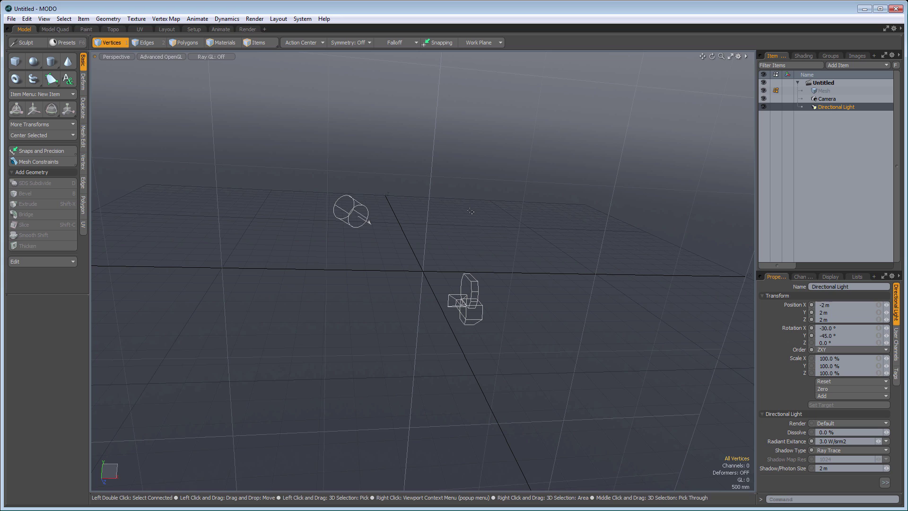
View the Topo workspace's viewport and browse the Materials, Environments, Meshes, Items and Assemblies presets in the Layout workspace
{"action": "left_click", "coordinate": [120, 30]}
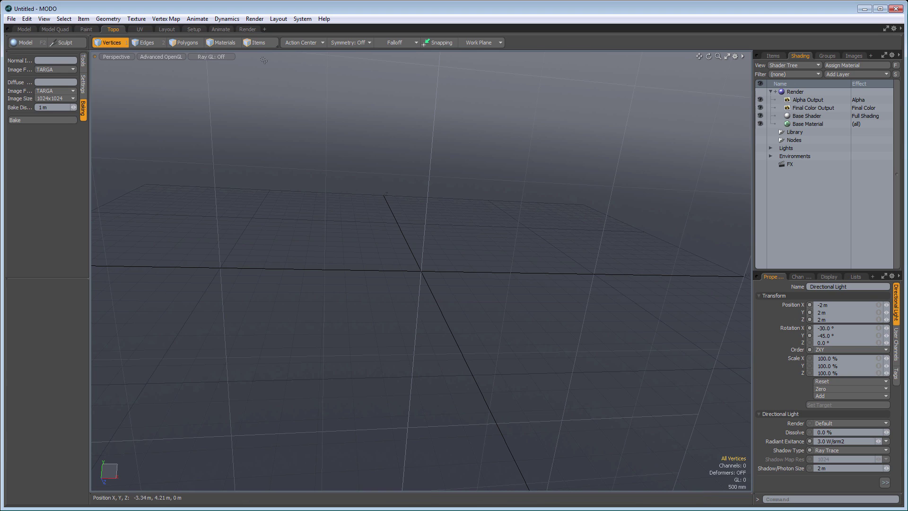
{"action": "left_click", "coordinate": [168, 29]}
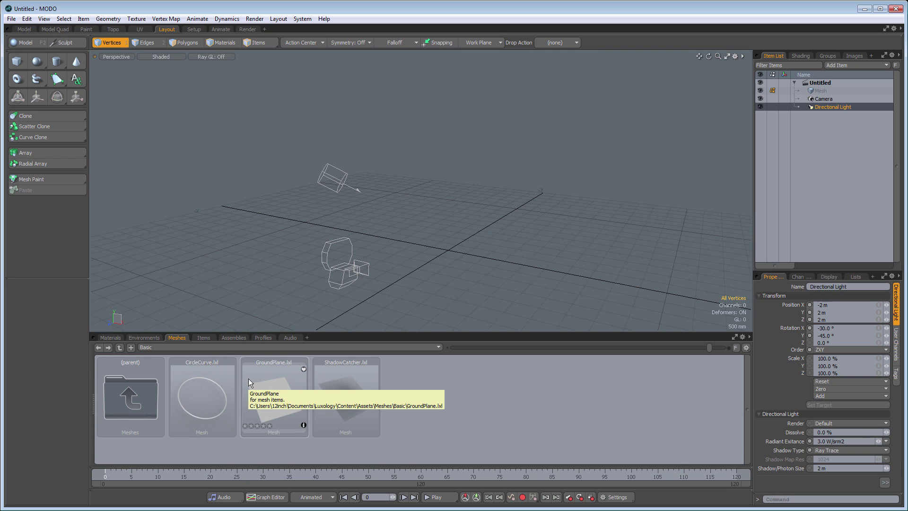
{"action": "left_click", "coordinate": [110, 337]}
{"action": "left_click", "coordinate": [144, 338]}
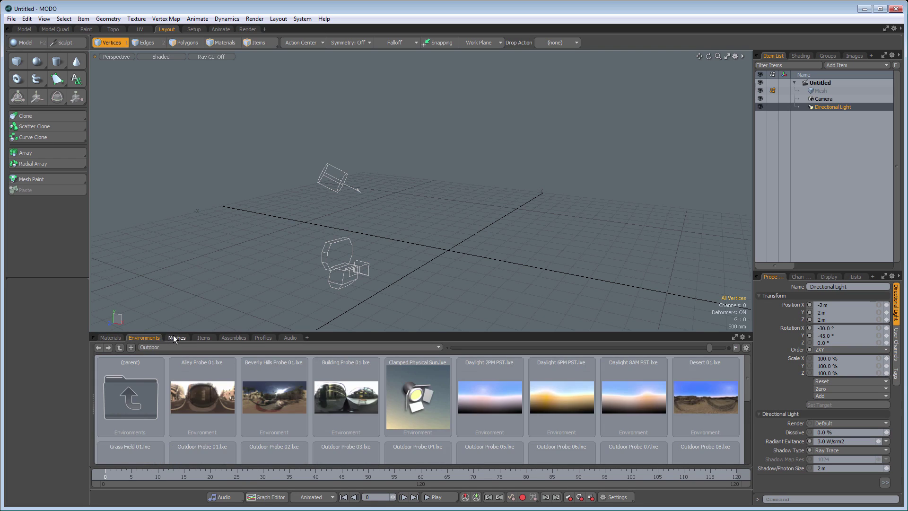
{"action": "left_click", "coordinate": [175, 337]}
{"action": "left_click", "coordinate": [199, 337]}
{"action": "left_click", "coordinate": [232, 337]}
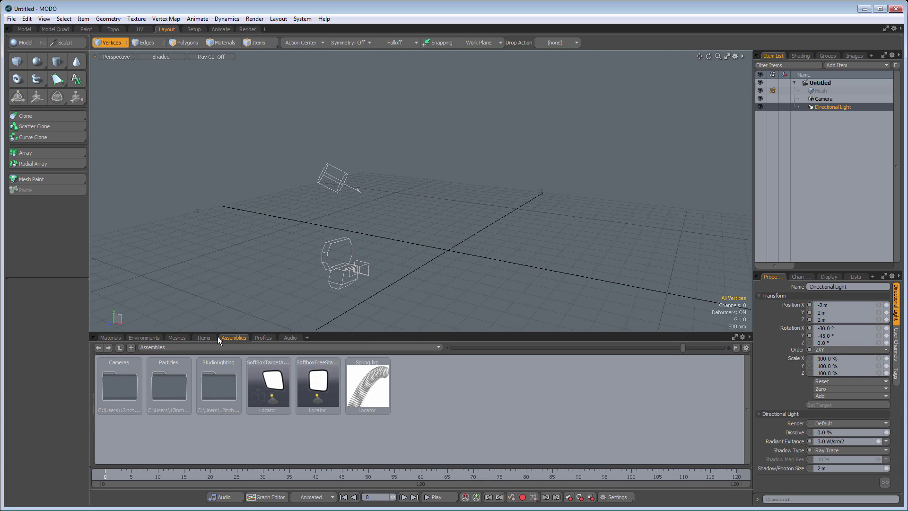
Go back to the Meshes presets and open the Interior folder
{"action": "left_click", "coordinate": [180, 339]}
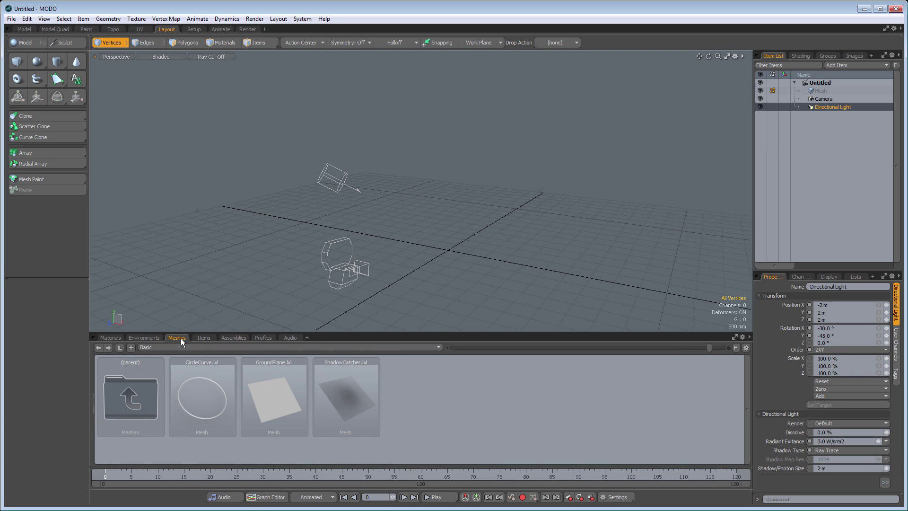
{"action": "left_click", "coordinate": [194, 345]}
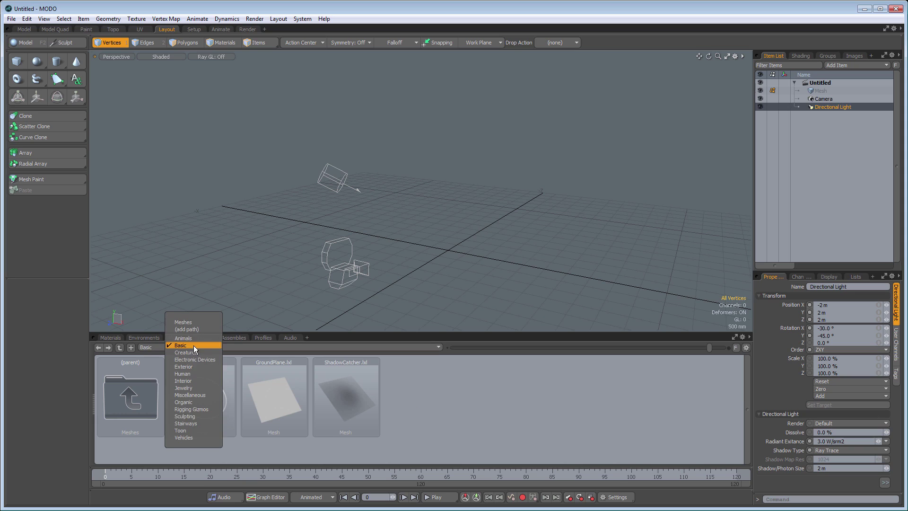
{"action": "left_click", "coordinate": [185, 381]}
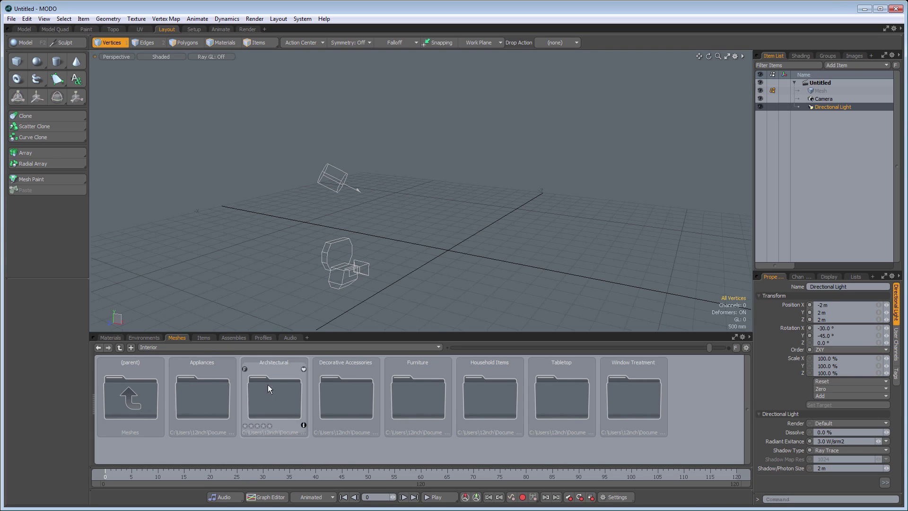
Add the Coffee Cup 01.lxl mesh from the Tabletop presets to the scene, select only that item and frame it
{"action": "left_click", "coordinate": [563, 390]}
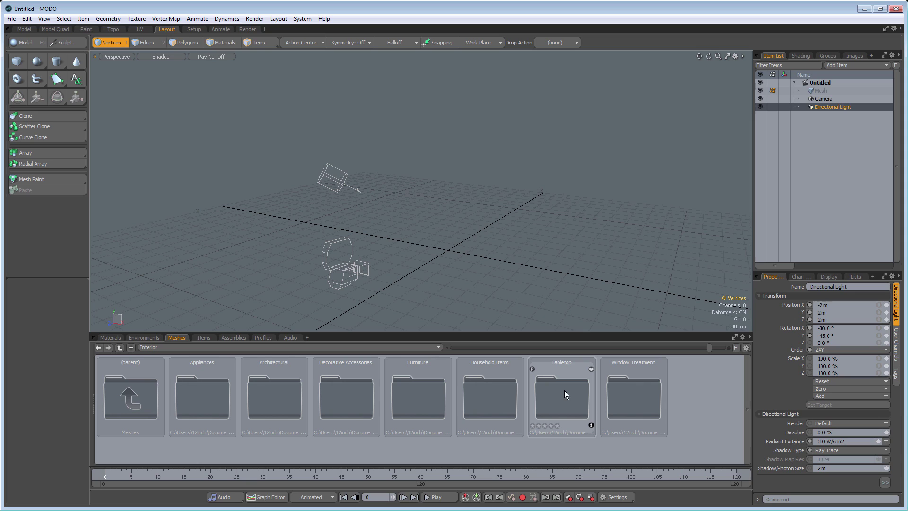
{"action": "double_click", "coordinate": [564, 391]}
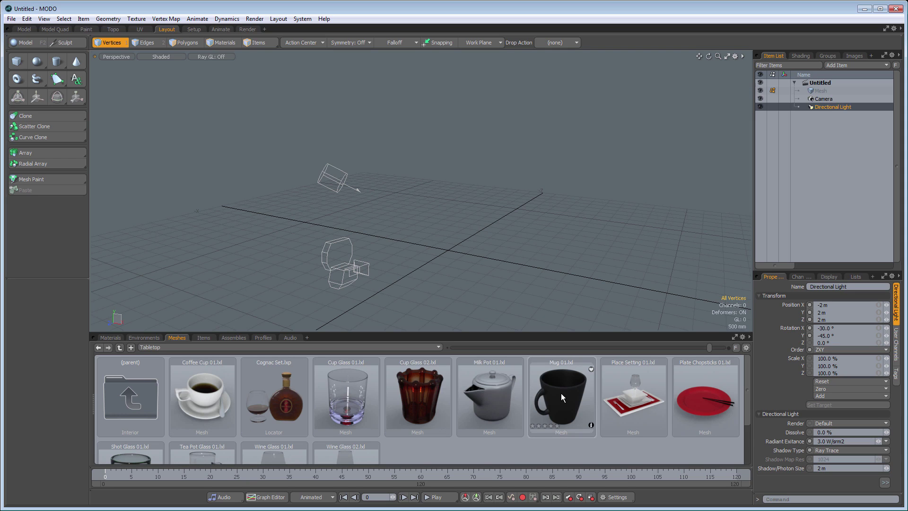
{"action": "double_click", "coordinate": [206, 388]}
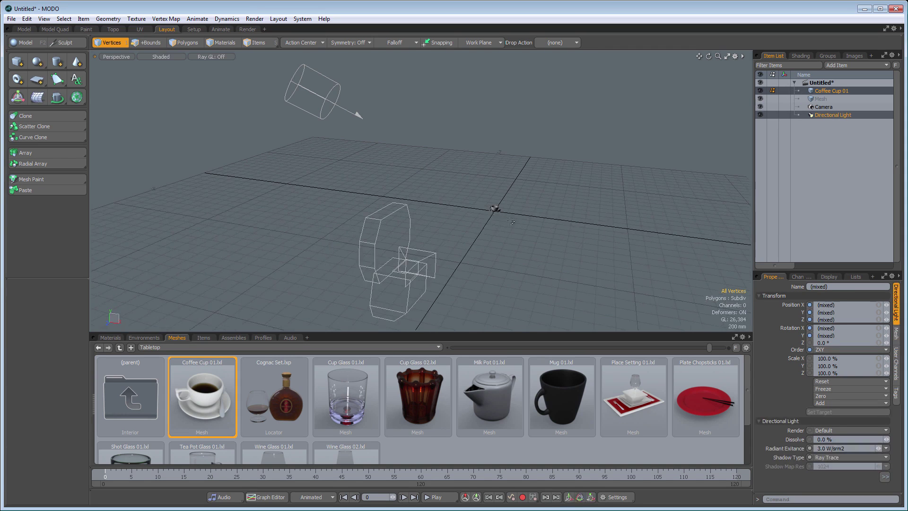
{"action": "mouse_move", "coordinate": [480, 231]}
{"action": "left_mouse_down", "text": "alt+shift"}
{"action": "mouse_move", "coordinate": [459, 244]}
{"action": "mouse_move", "coordinate": [465, 233]}
{"action": "left_mouse_up", "text": "alt+shift"}
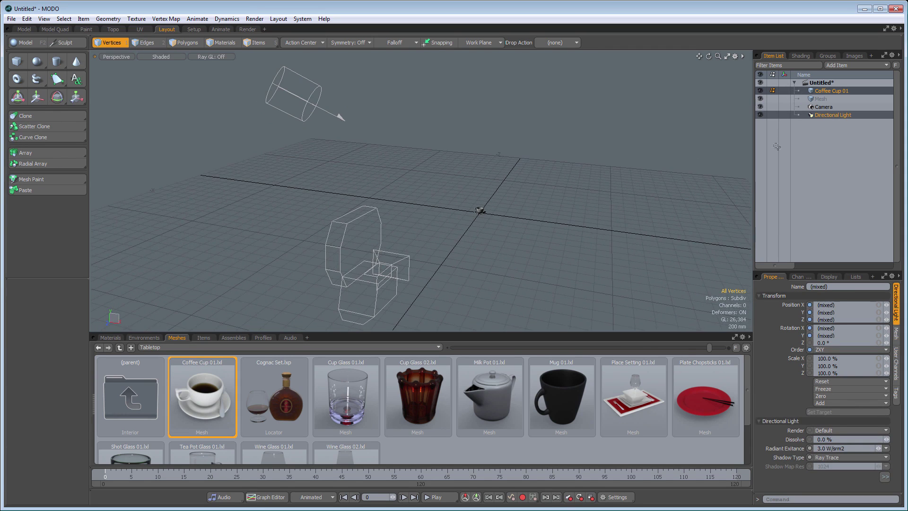
{"action": "left_click", "coordinate": [828, 91]}
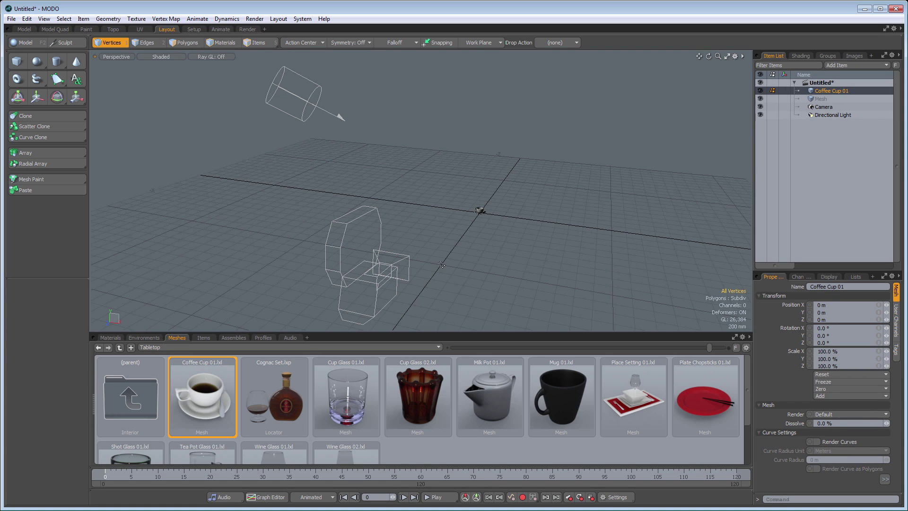
{"action": "key", "text": "shift+a"}
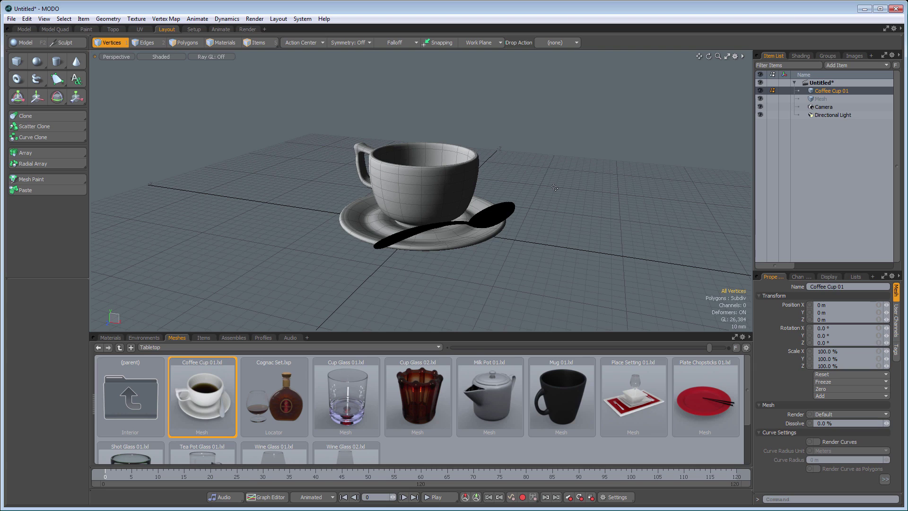
Place the Milk Pot 01.lxl preset beside the coffee cup, then select both meshes and frame them together
{"action": "left_click", "coordinate": [491, 389]}
{"action": "left_click_drag", "start_coordinate": [627, 194], "coordinate": [640, 191]}
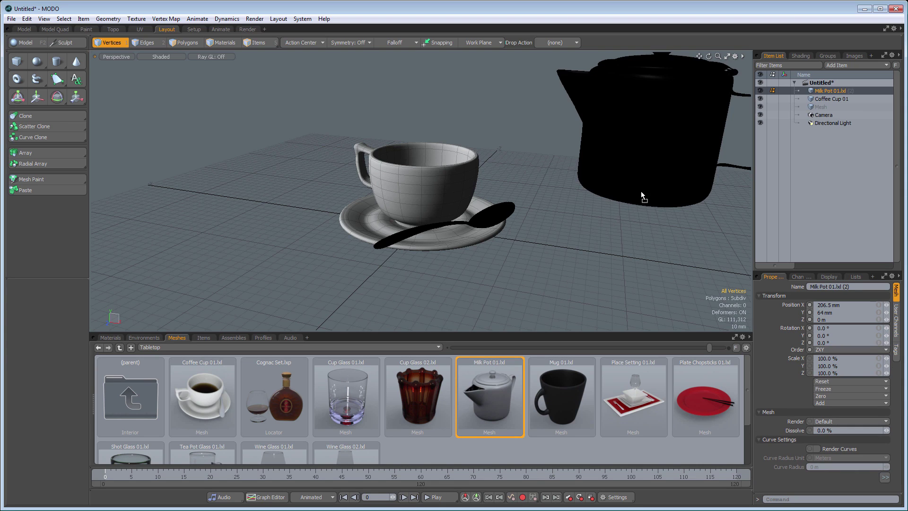
{"action": "left_click", "coordinate": [828, 98]}
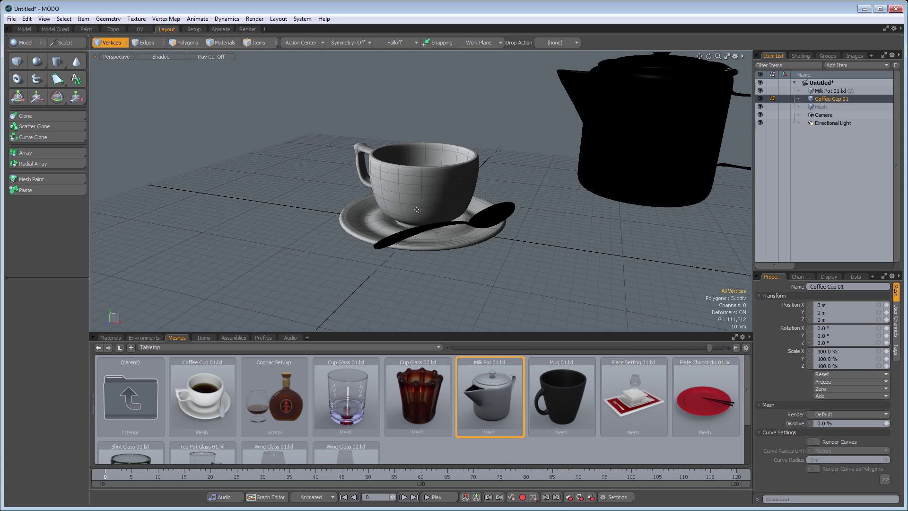
{"action": "left_click", "coordinate": [833, 90], "text": "ctrl"}
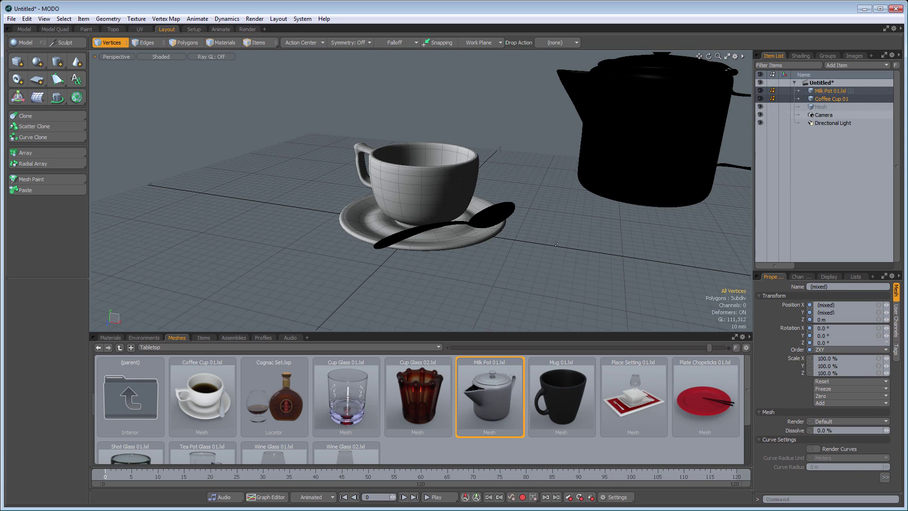
{"action": "key", "text": "shift+a"}
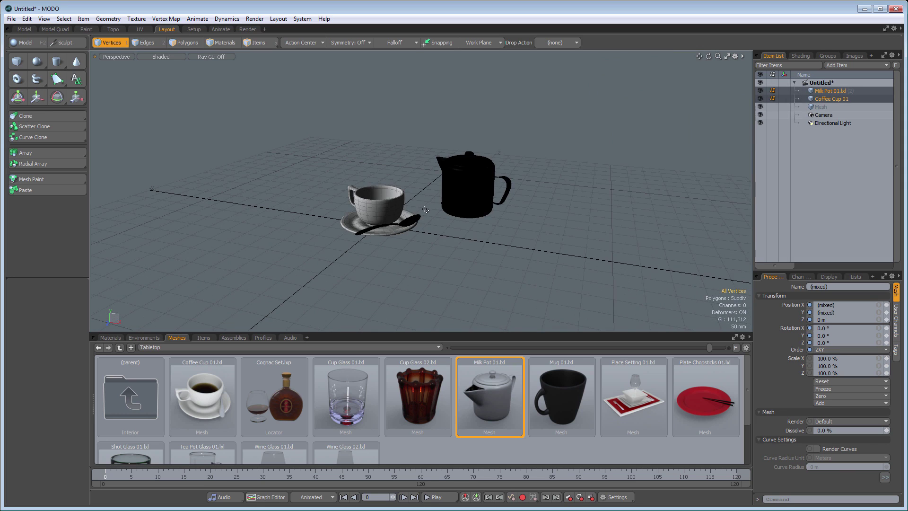
{"action": "scroll", "coordinate": [426, 210], "scroll_direction": "up", "scroll_amount": 2}
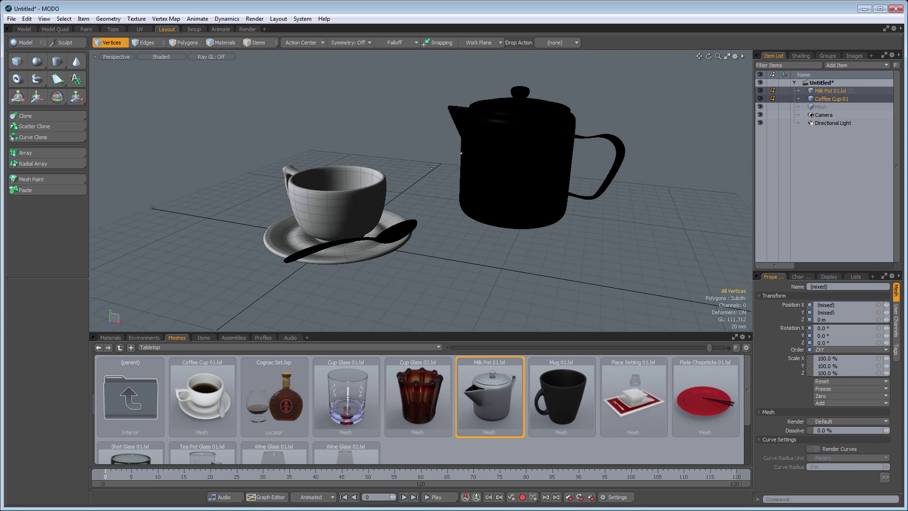
Set the perspective viewport's shading style to Advanced OpenGL and show the shading pie menu, keeping Advanced GL
{"action": "left_click", "coordinate": [165, 57]}
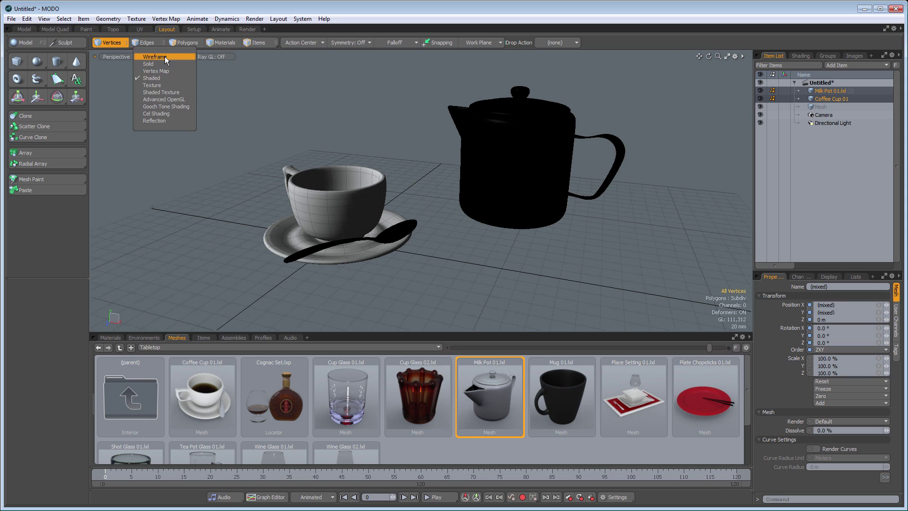
{"action": "left_click", "coordinate": [163, 100]}
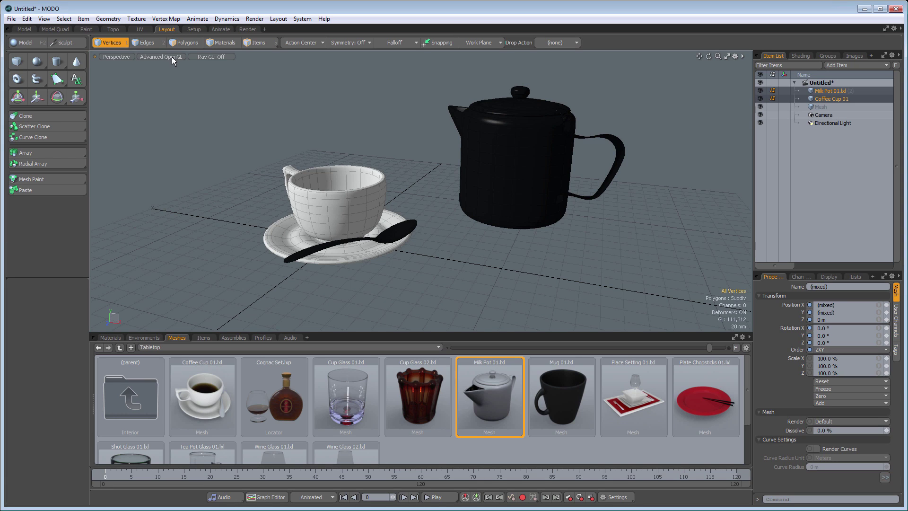
{"action": "key", "text": "ctrl+2"}
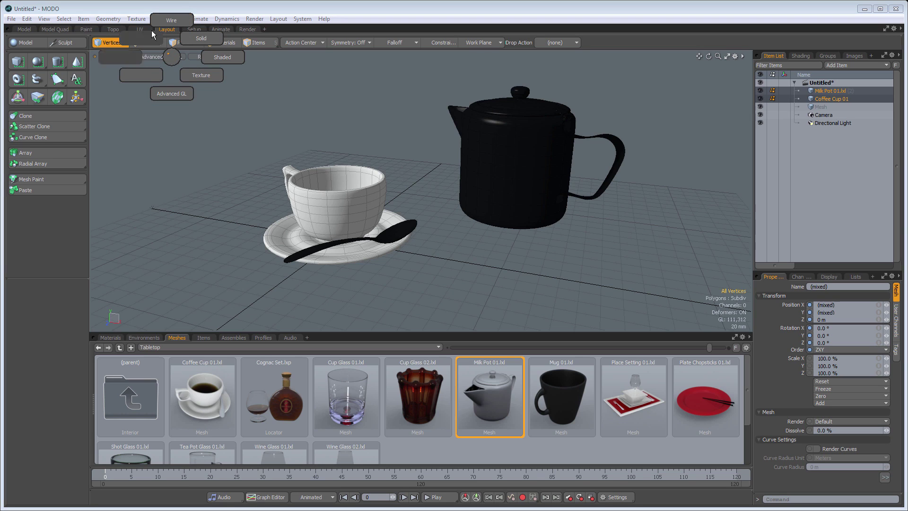
{"action": "left_click", "coordinate": [187, 95]}
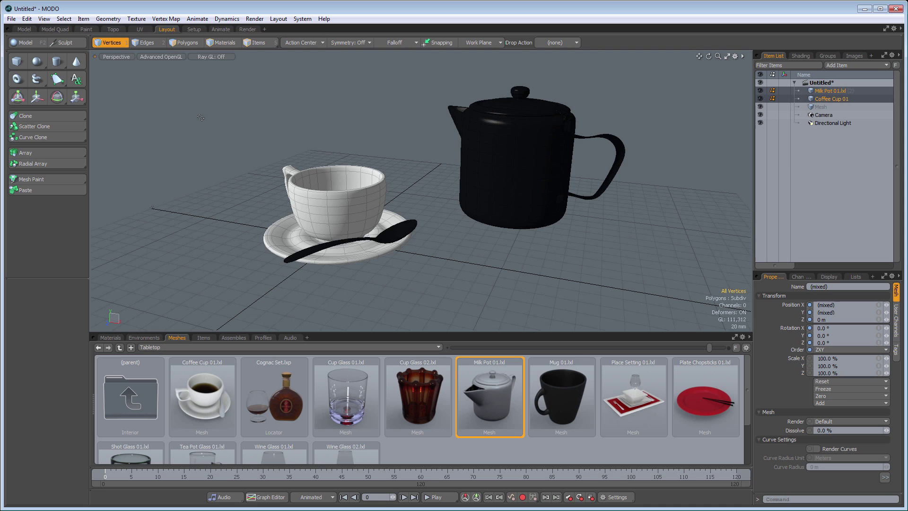
Switch to Items selection mode, pick the cup and milk pot individually in the viewport, and select both together
{"action": "left_click", "coordinate": [259, 43]}
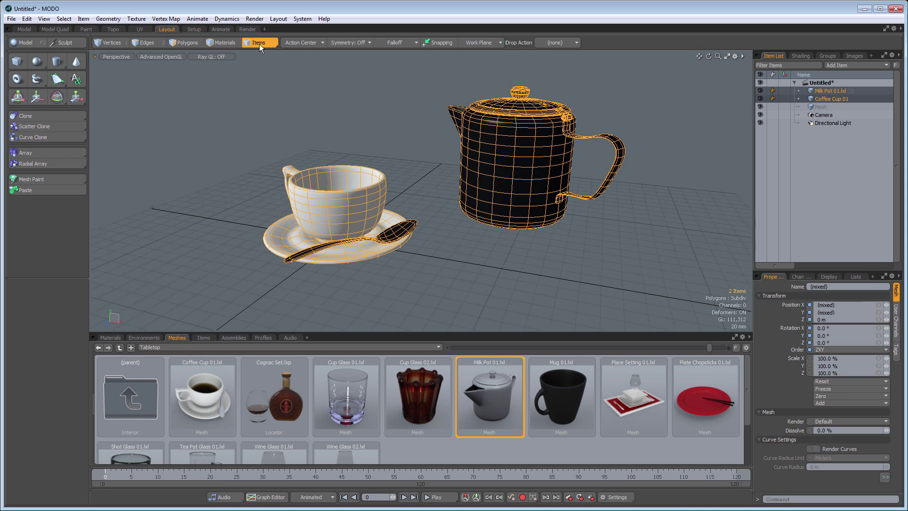
{"action": "left_click", "coordinate": [335, 215]}
{"action": "left_click", "coordinate": [538, 169]}
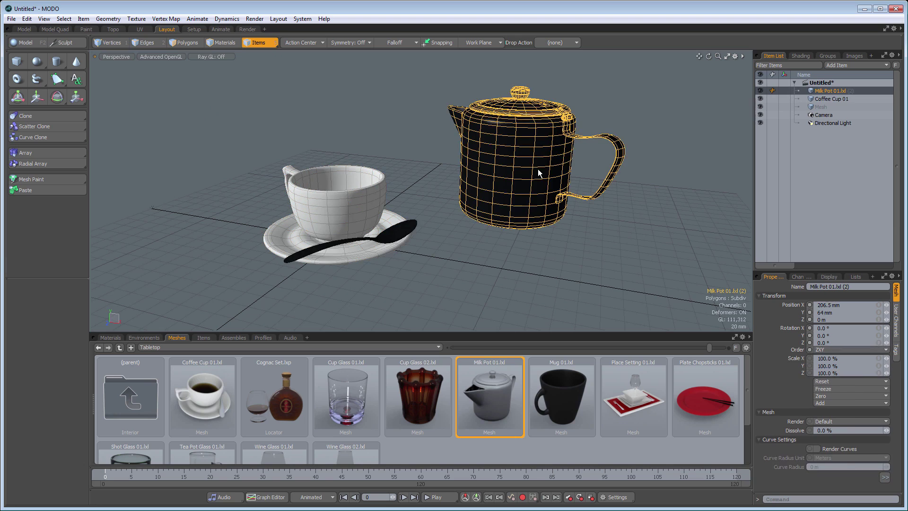
{"action": "left_click", "coordinate": [325, 215]}
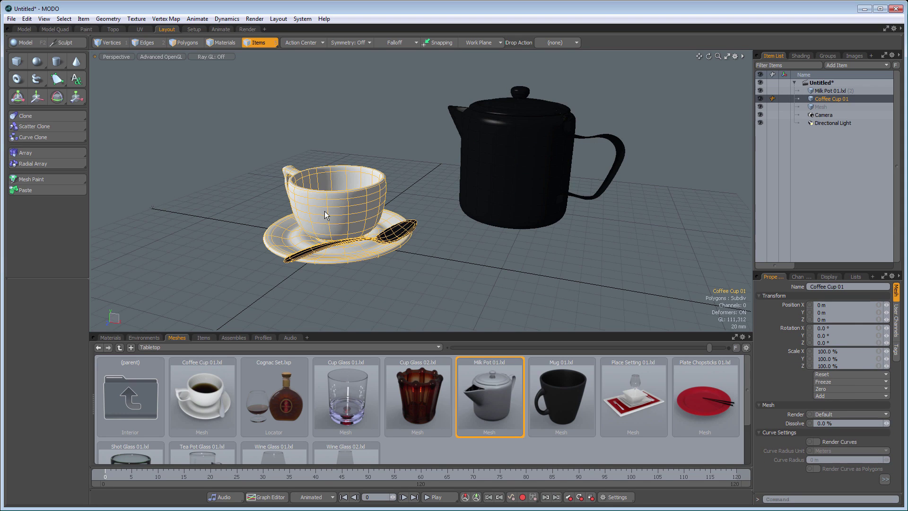
{"action": "left_click", "coordinate": [489, 177], "text": "shift"}
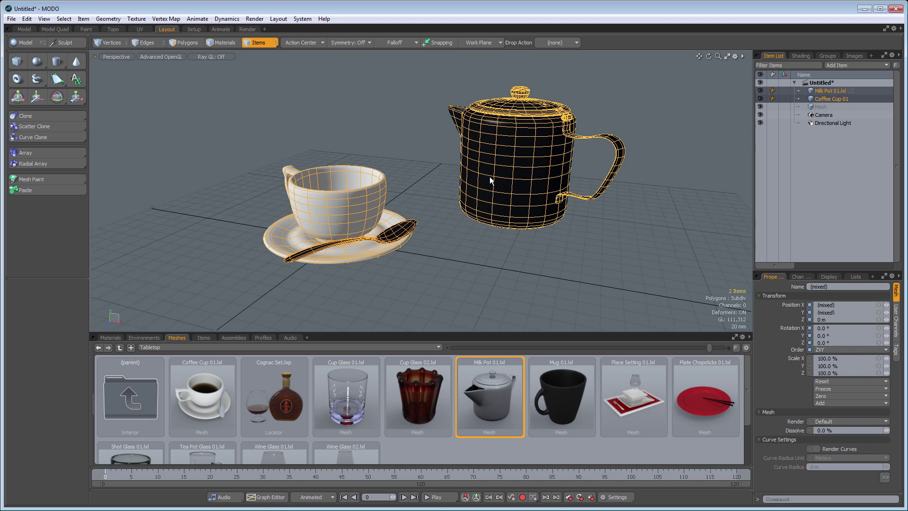
Select the milk pot in the item list, add the coffee cup to the selection and remove it again
{"action": "left_click", "coordinate": [834, 90]}
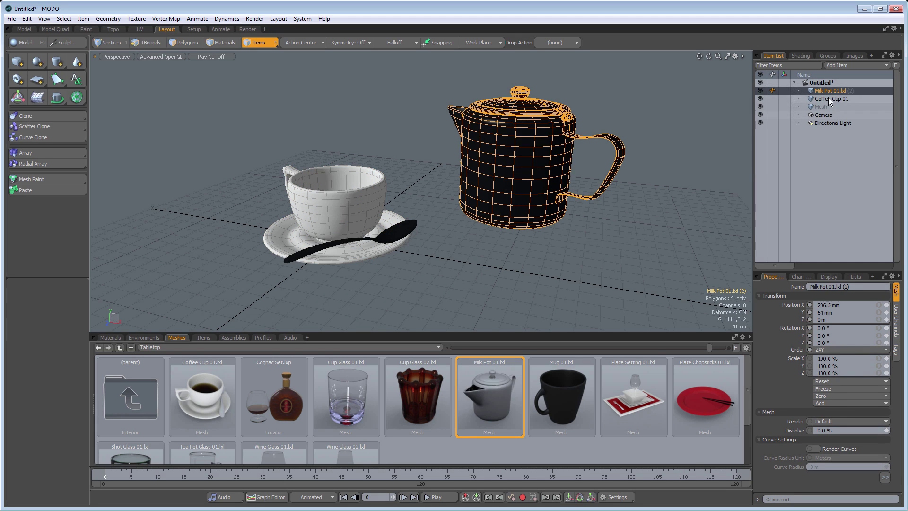
{"action": "left_click", "coordinate": [828, 97], "text": "ctrl"}
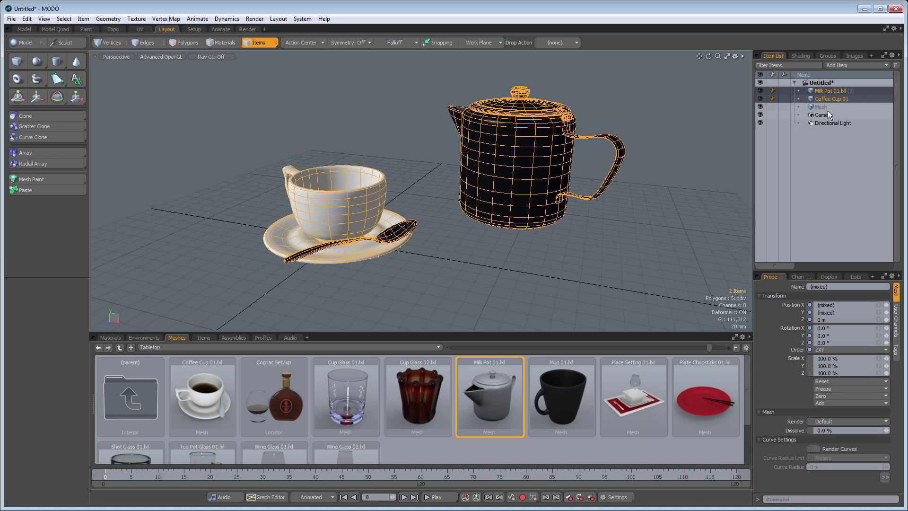
{"action": "left_click", "coordinate": [825, 99], "text": "ctrl"}
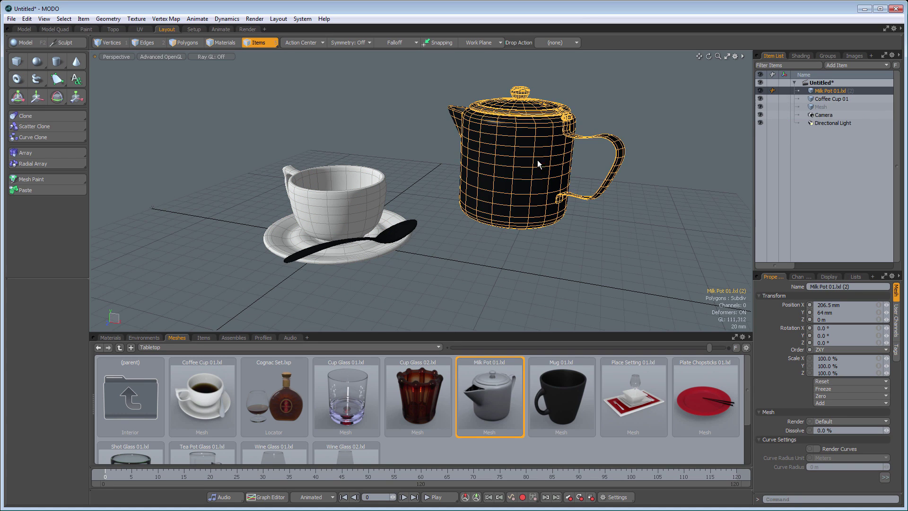
Lasso-select the coffee cup, view the Lasso Style options and clear the item selection
{"action": "mouse_move", "coordinate": [293, 128]}
{"action": "right_mouse_down"}
{"action": "mouse_move", "coordinate": [198, 254]}
{"action": "mouse_move", "coordinate": [441, 275]}
{"action": "mouse_move", "coordinate": [412, 103]}
{"action": "right_mouse_up"}
{"action": "right_click", "coordinate": [412, 103]}
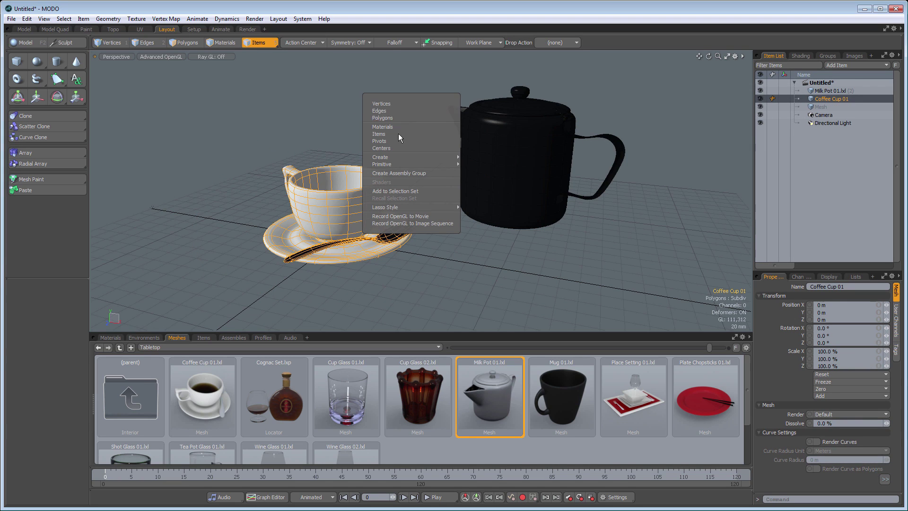
{"action": "mouse_move", "coordinate": [395, 207]}
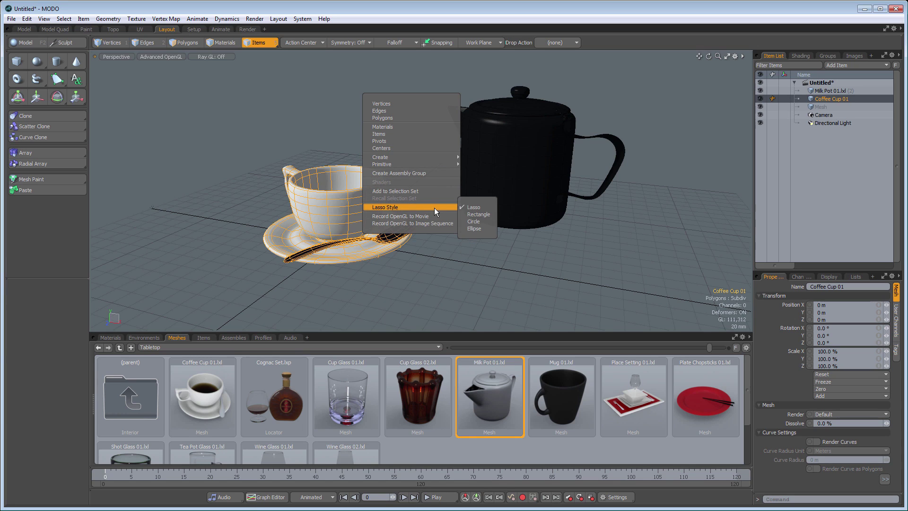
{"action": "left_click", "coordinate": [255, 138]}
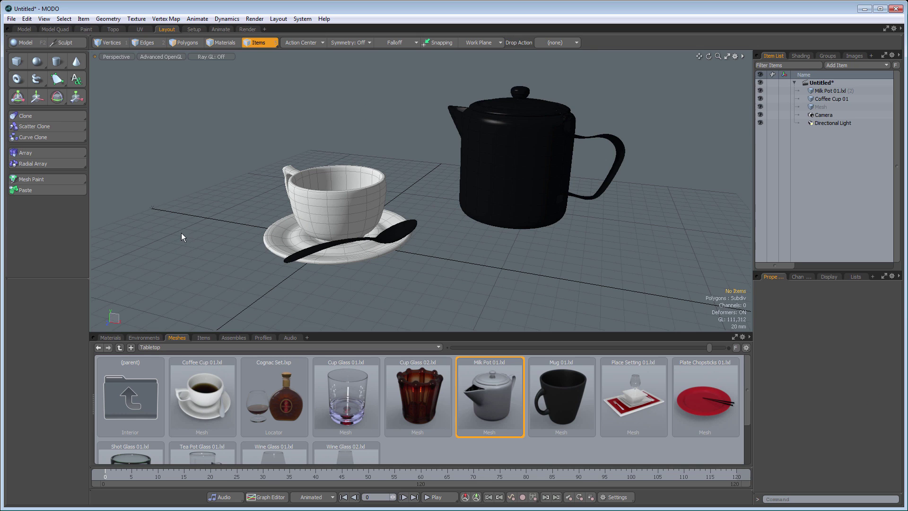
Select the coffee cup and milk pot together, clear the selection and select only the milk pot
{"action": "left_click", "coordinate": [327, 208]}
{"action": "left_click", "coordinate": [471, 175], "text": "shift"}
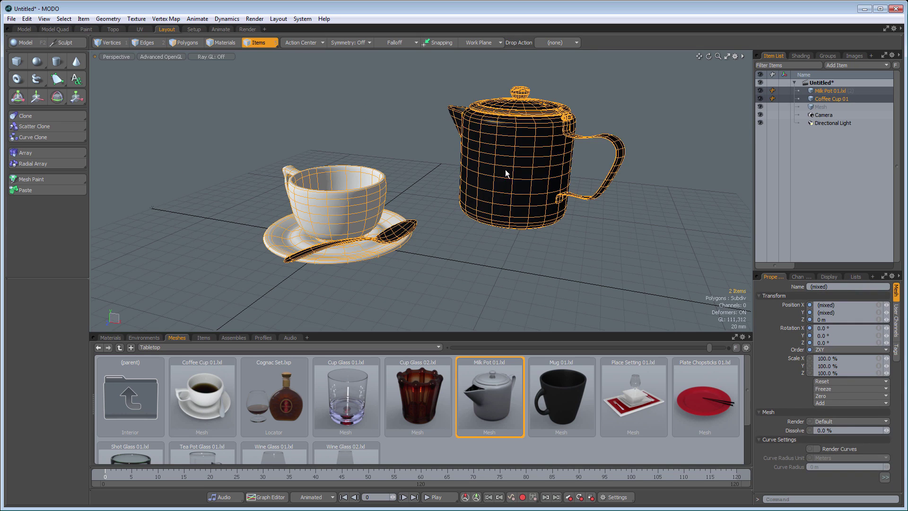
{"action": "left_click", "coordinate": [653, 246]}
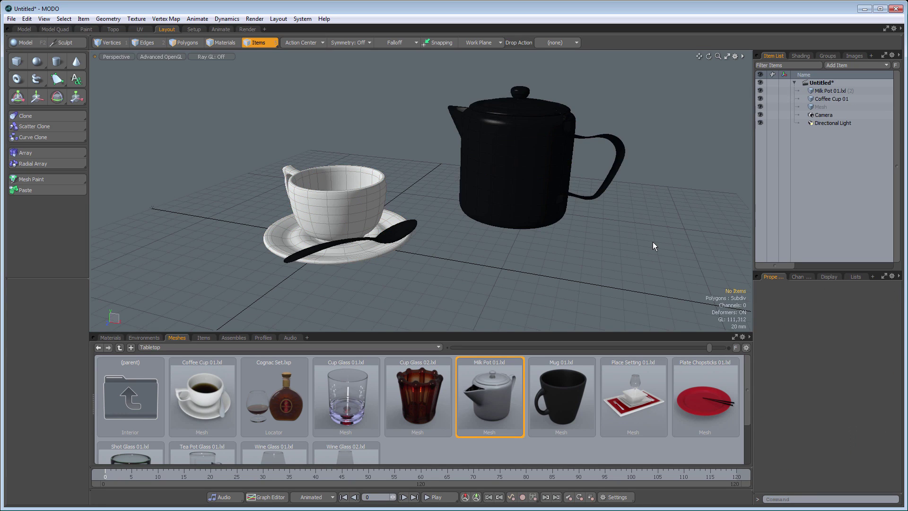
{"action": "left_click", "coordinate": [542, 171]}
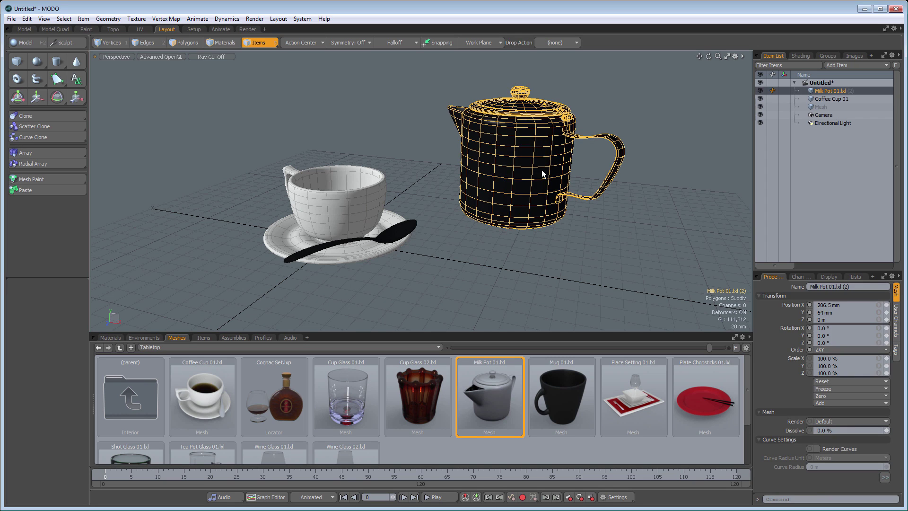
Switch to Polygons selection mode, select several separate polygons on the milk pot's body and clear the polygon selection
{"action": "left_click", "coordinate": [181, 41]}
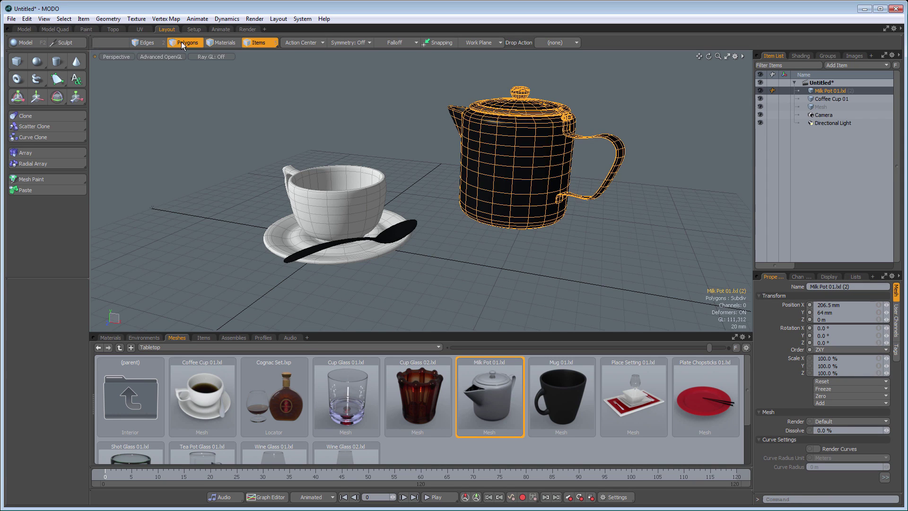
{"action": "mouse_move", "coordinate": [474, 185]}
{"action": "left_mouse_down"}
{"action": "mouse_move", "coordinate": [518, 151]}
{"action": "mouse_move", "coordinate": [549, 189]}
{"action": "mouse_move", "coordinate": [561, 182]}
{"action": "left_mouse_up"}
{"action": "left_click", "coordinate": [441, 169]}
{"action": "mouse_move", "coordinate": [441, 169]}
{"action": "right_mouse_down"}
{"action": "mouse_move", "coordinate": [447, 233]}
{"action": "mouse_move", "coordinate": [552, 203]}
{"action": "mouse_move", "coordinate": [558, 172]}
{"action": "mouse_move", "coordinate": [425, 171]}
{"action": "right_mouse_up"}
{"action": "left_click", "coordinate": [502, 185]}
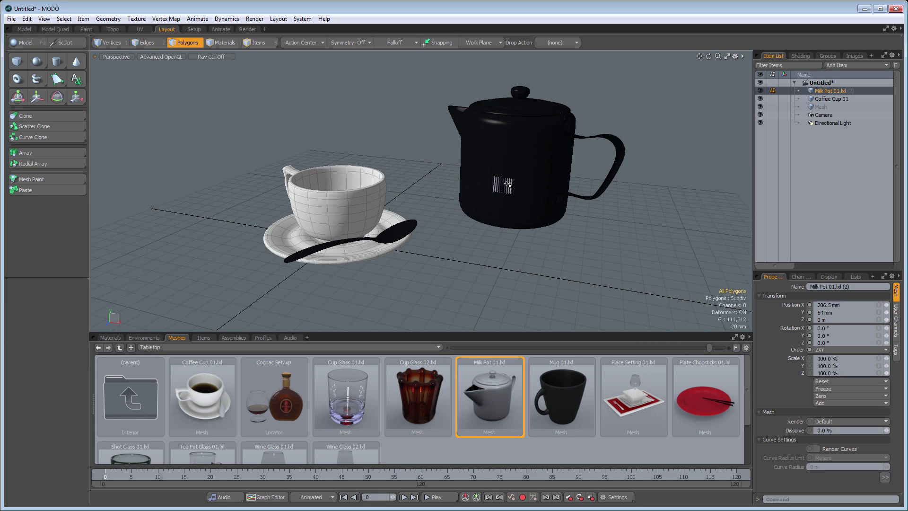
{"action": "left_click", "coordinate": [525, 162], "text": "shift"}
{"action": "left_click", "coordinate": [473, 155], "text": "shift"}
{"action": "left_click", "coordinate": [505, 141], "text": "shift"}
{"action": "left_click", "coordinate": [451, 201]}
Return to Items mode and move the milk pot about 9.5 mm along X and 14 mm along Z
{"action": "left_click", "coordinate": [259, 42]}
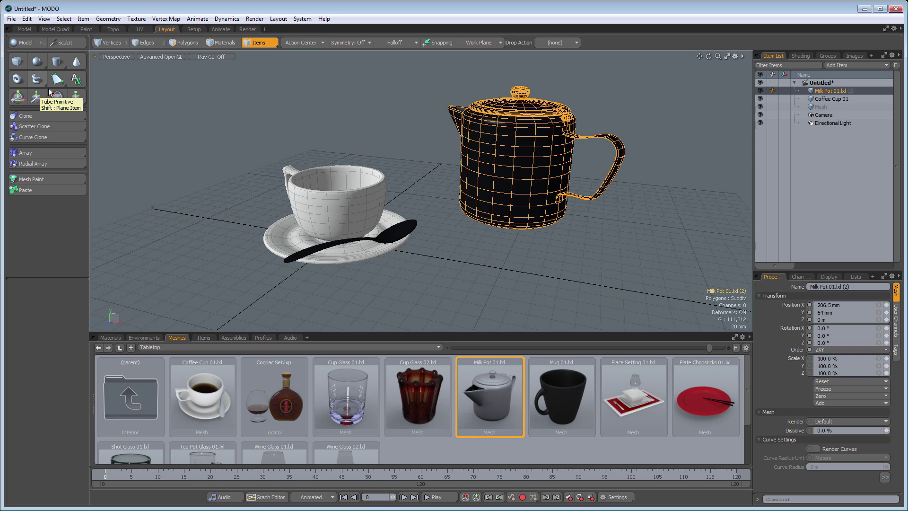
{"action": "key", "text": "w"}
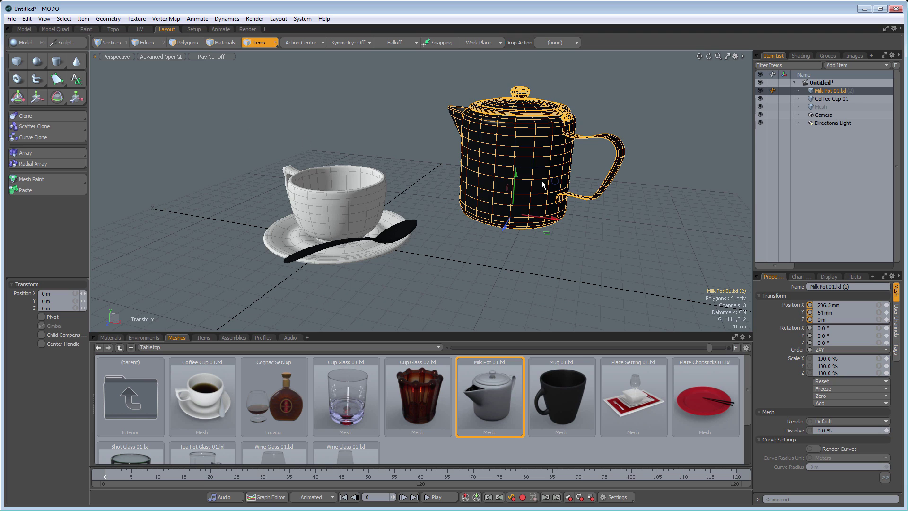
{"action": "left_click_drag", "start_coordinate": [574, 237], "coordinate": [555, 240]}
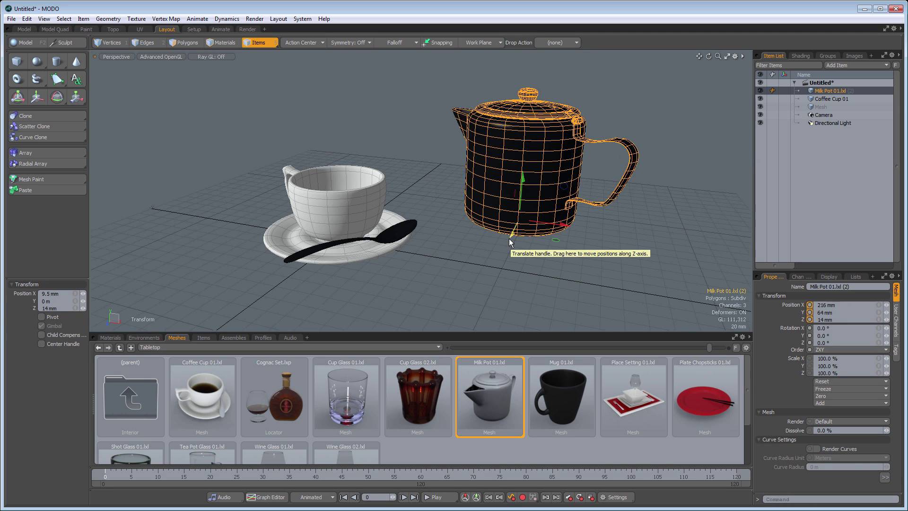
Try rotating the milk pot about -11.5° around Z and scaling it, and undo both transforms
{"action": "key", "text": "e"}
{"action": "mouse_move", "coordinate": [564, 199]}
{"action": "left_mouse_down"}
{"action": "mouse_move", "coordinate": [570, 234]}
{"action": "mouse_move", "coordinate": [544, 176]}
{"action": "mouse_move", "coordinate": [563, 200]}
{"action": "left_mouse_up"}
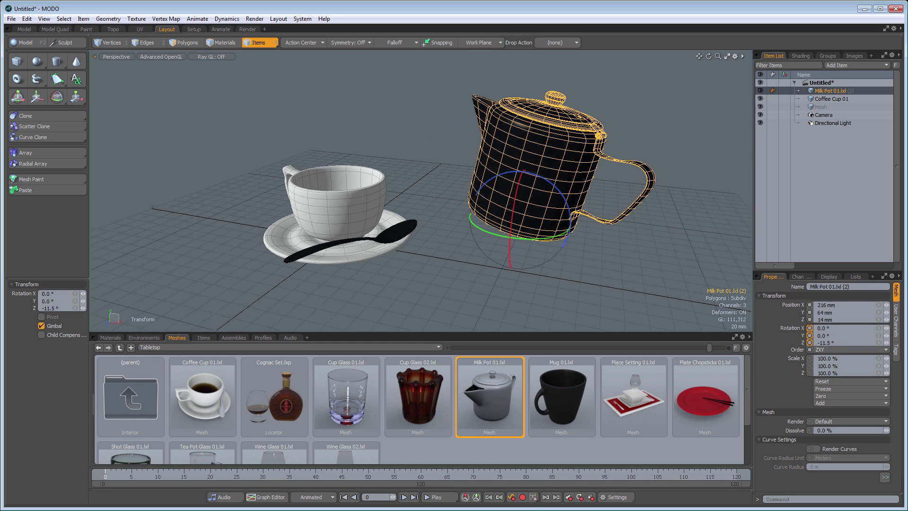
{"action": "key", "text": "r"}
{"action": "mouse_move", "coordinate": [531, 241]}
{"action": "left_mouse_down"}
{"action": "mouse_move", "coordinate": [568, 237]}
{"action": "mouse_move", "coordinate": [526, 239]}
{"action": "left_mouse_up"}
{"action": "key", "text": "ctrl+z"}
{"action": "key", "text": "ctrl+z"}
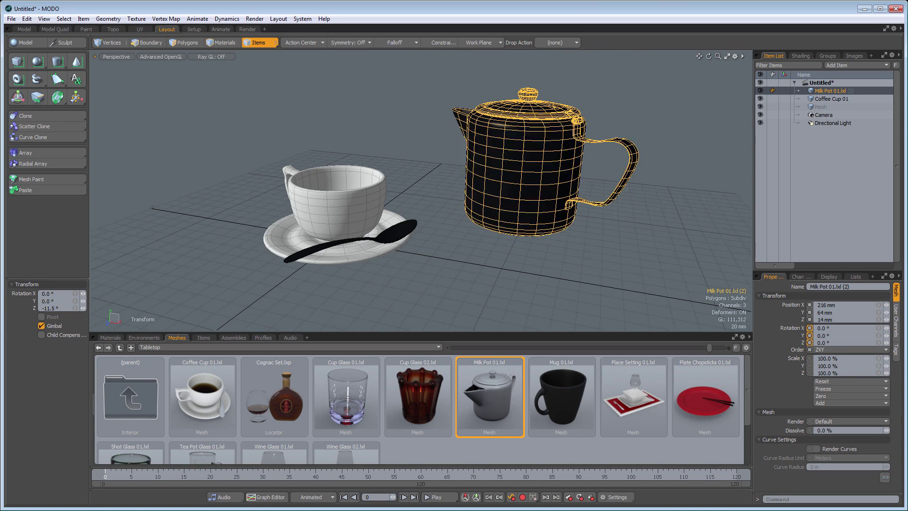
Undo the milk pot's last move, use the combined Transform tool to shift it 5 mm along X, and undo a trial -4° Z rotation
{"action": "key", "text": "ctrl+z"}
{"action": "key", "text": "ctrl+z"}
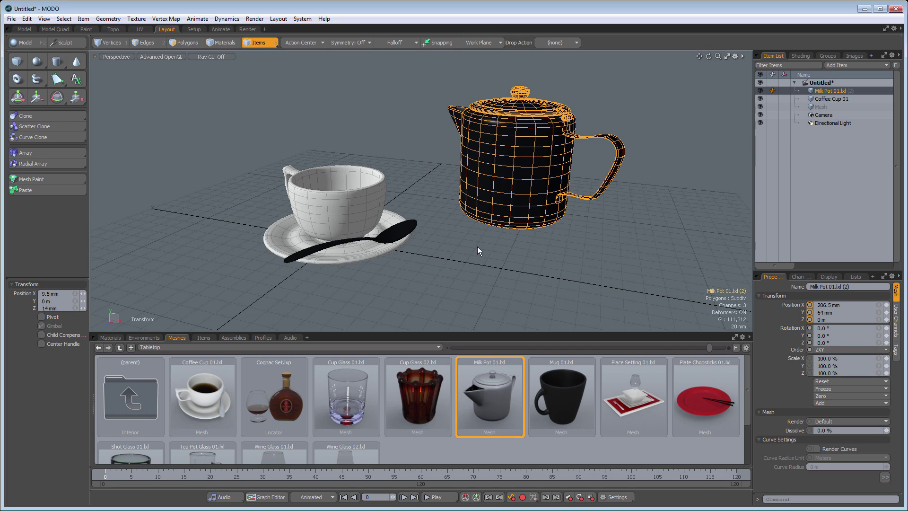
{"action": "key", "text": "y"}
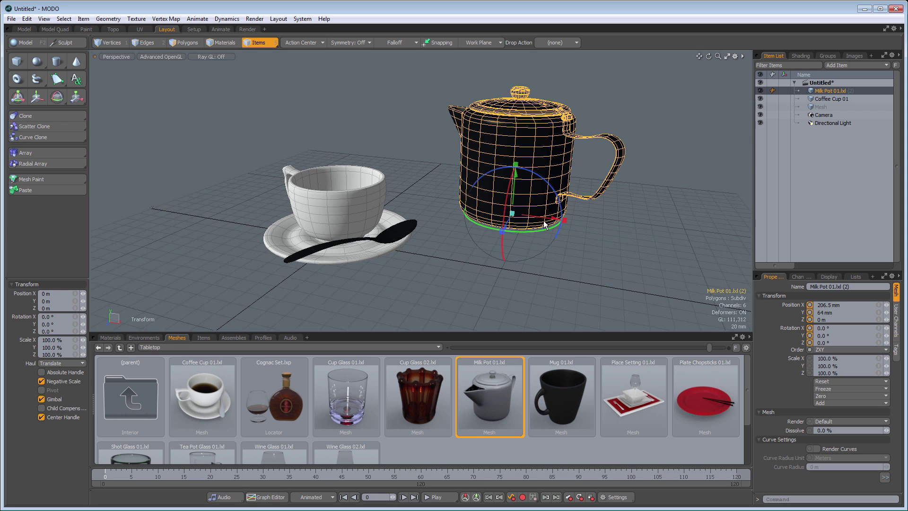
{"action": "left_click_drag", "start_coordinate": [554, 218], "coordinate": [570, 188]}
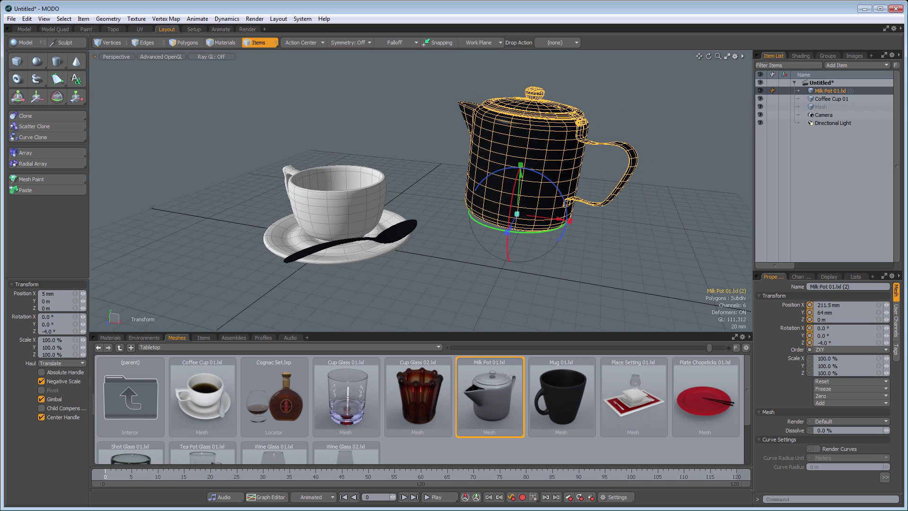
{"action": "key", "text": "ctrl+z"}
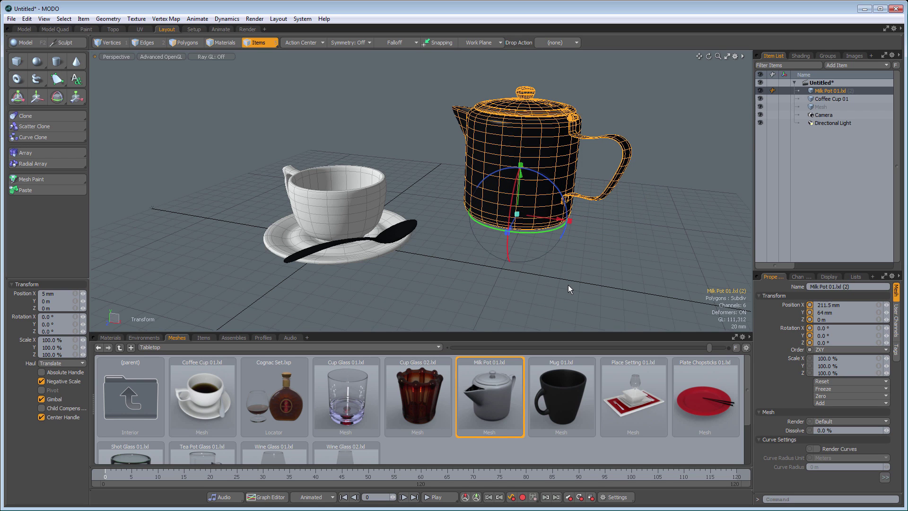
{"action": "key", "text": "space"}
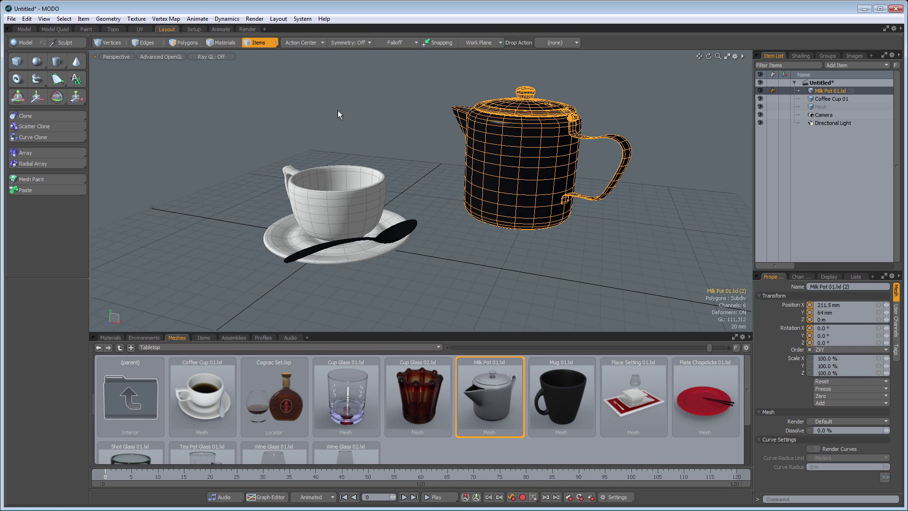
Open the Setup workspace, examine each of its tool sets from Setup and Modifiers through Dynamics and Particles, and view the Animate workspace
{"action": "left_click", "coordinate": [202, 31]}
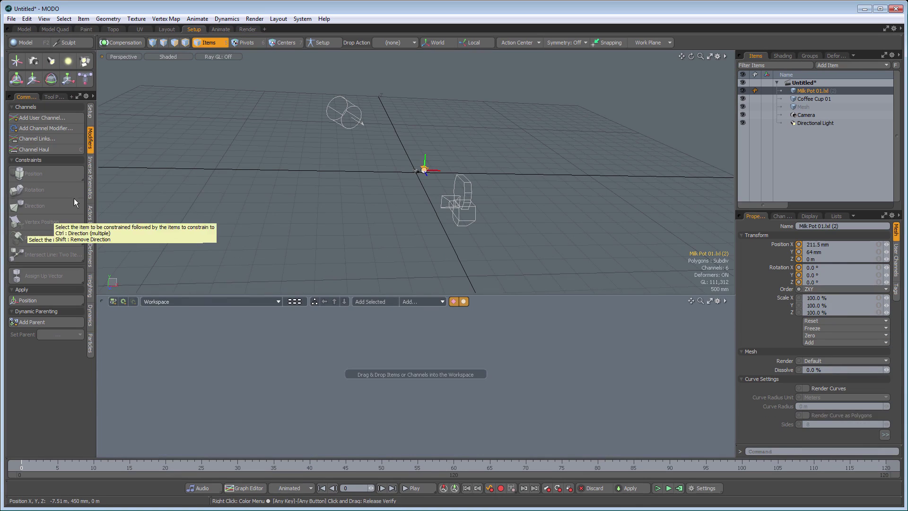
{"action": "left_click", "coordinate": [90, 115]}
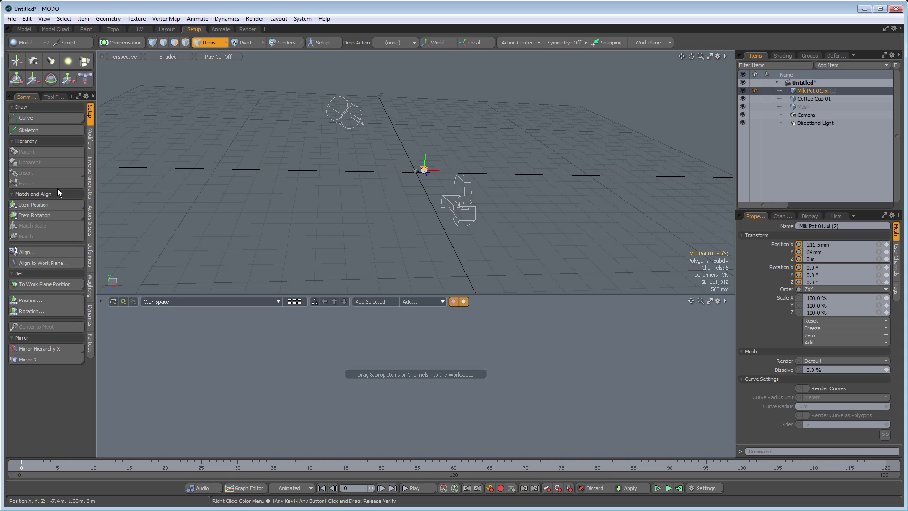
{"action": "left_click", "coordinate": [90, 147]}
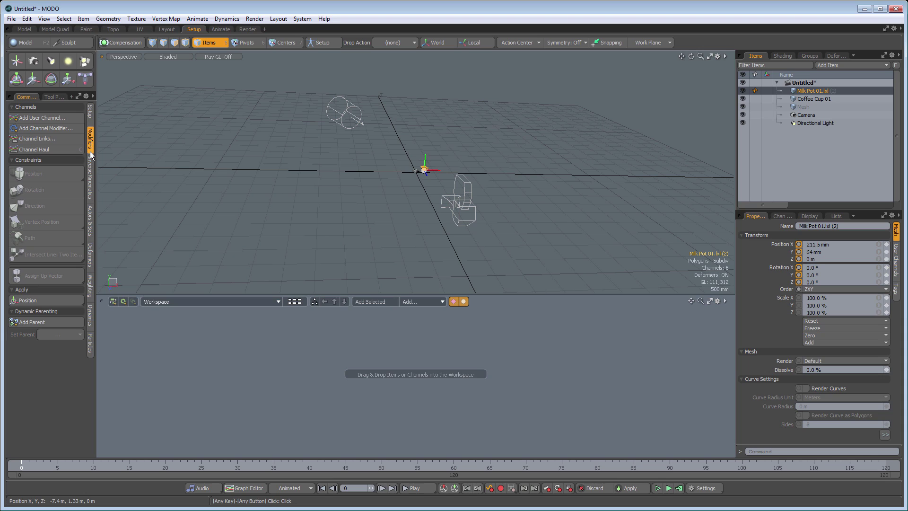
{"action": "left_click", "coordinate": [91, 184]}
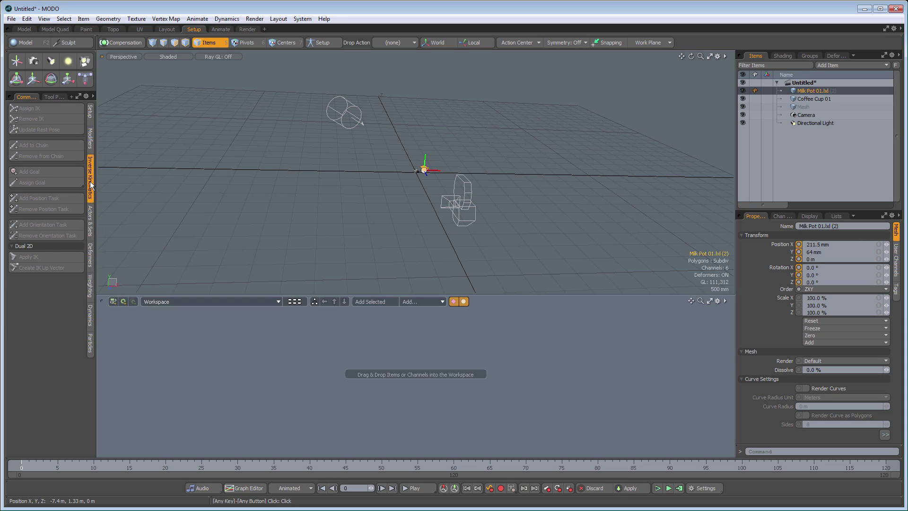
{"action": "left_click", "coordinate": [91, 222]}
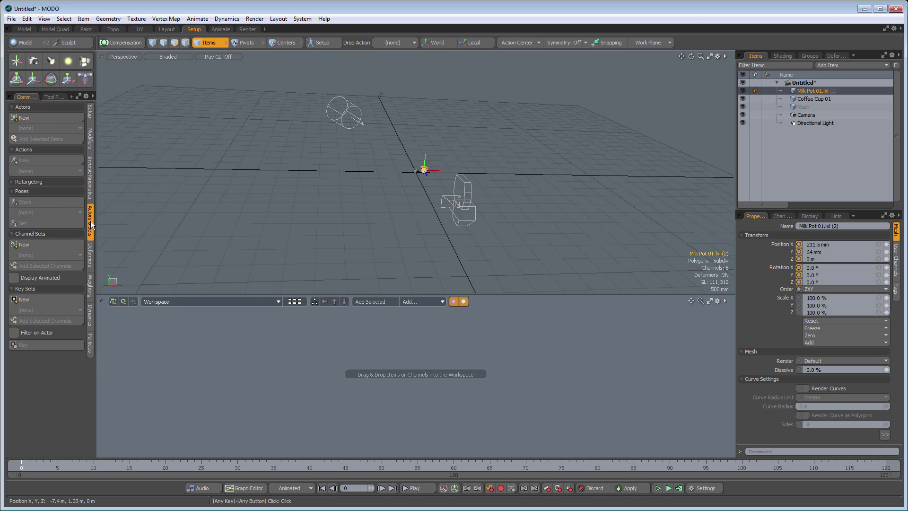
{"action": "left_click", "coordinate": [89, 254]}
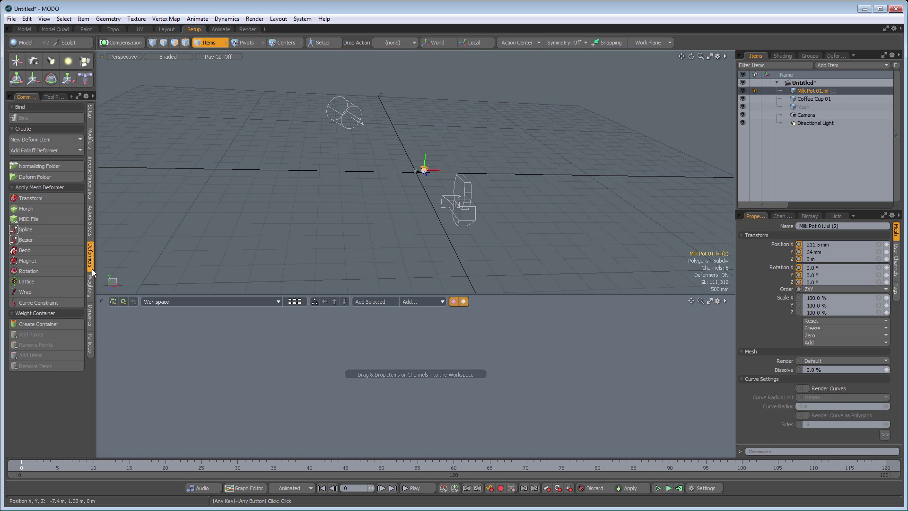
{"action": "left_click", "coordinate": [91, 282]}
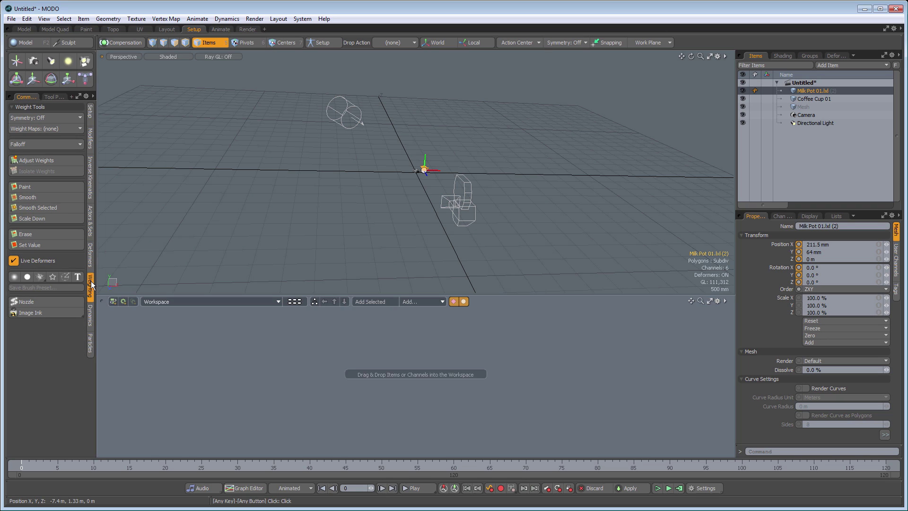
{"action": "left_click", "coordinate": [91, 309]}
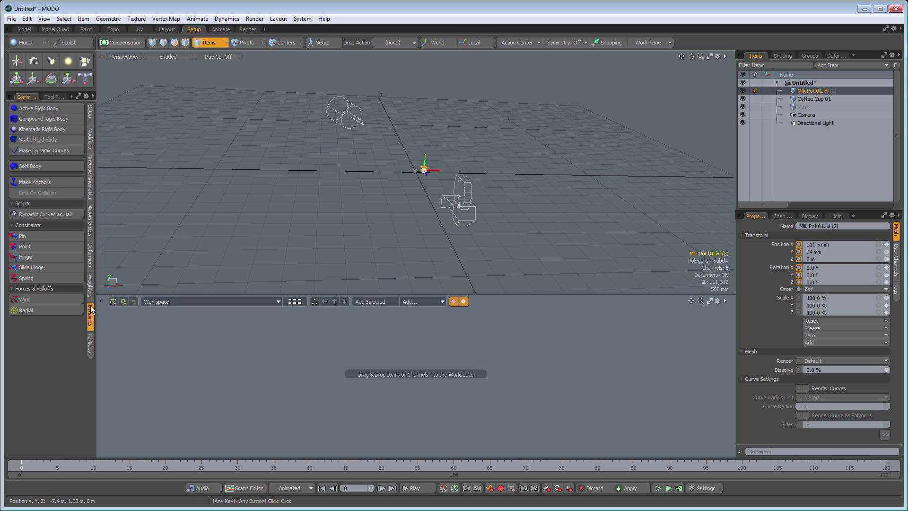
{"action": "left_click", "coordinate": [91, 344]}
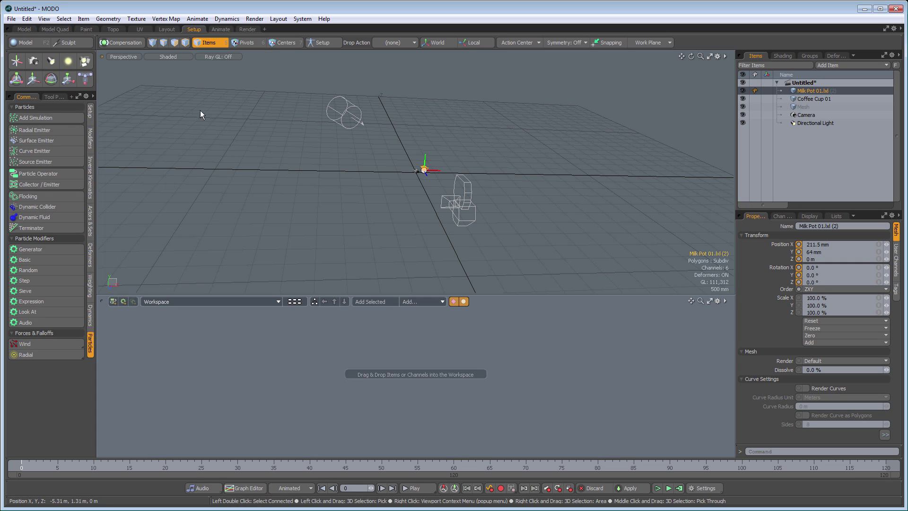
{"action": "left_click", "coordinate": [222, 29]}
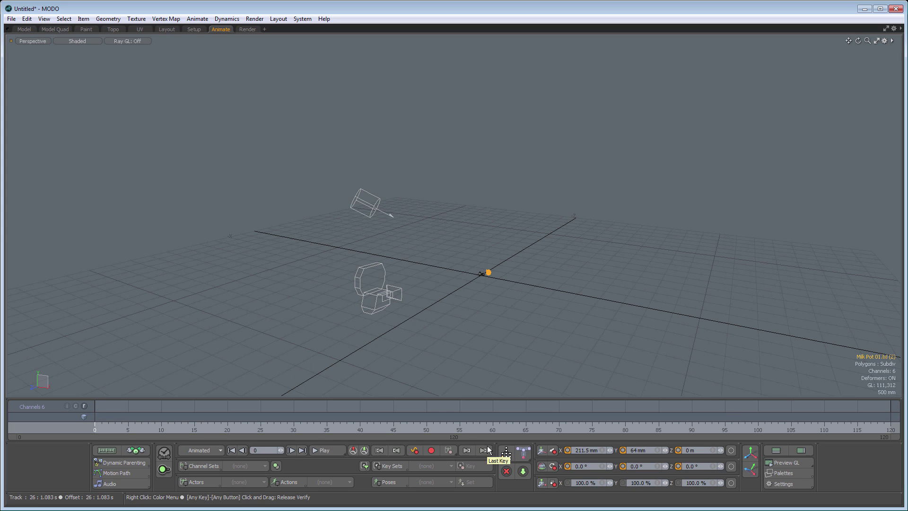
Switch to the Render workspace and frame the milk pot and coffee cup together in the render camera
{"action": "left_click", "coordinate": [246, 30]}
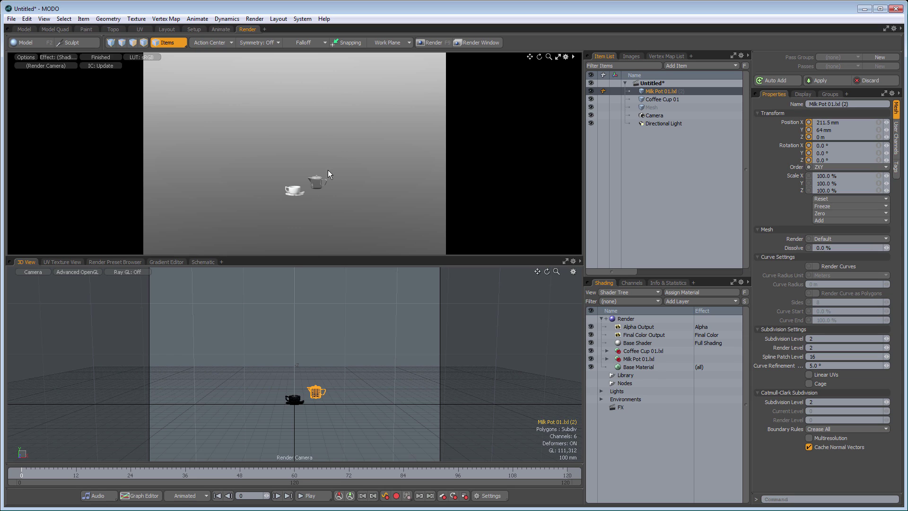
{"action": "key", "text": "shift+a"}
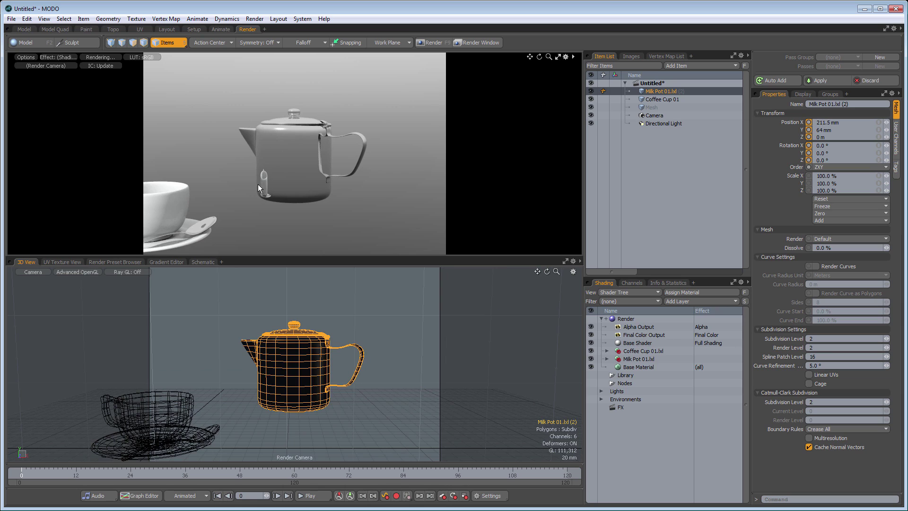
{"action": "left_click_drag", "start_coordinate": [255, 185], "coordinate": [282, 178], "text": "alt+shift"}
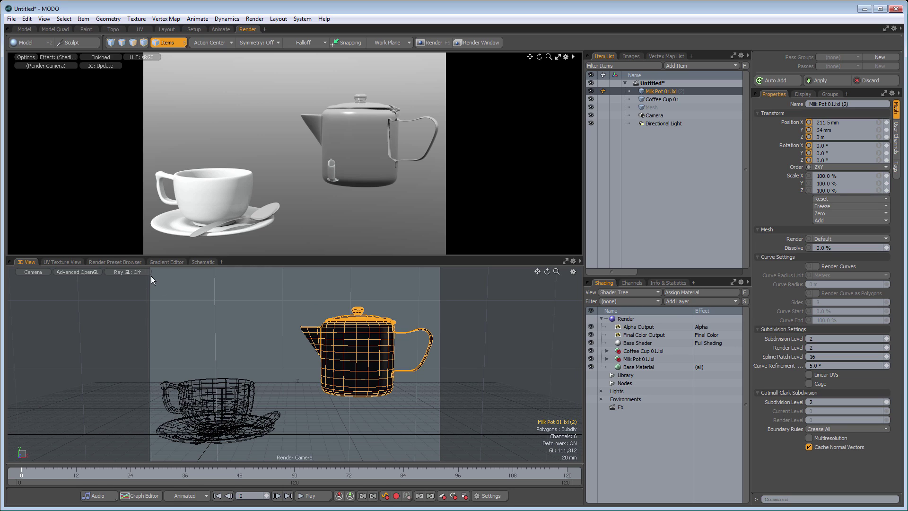
Set the lower 3D view to Perspective and lower the milk pot to a Y position of about -1 mm
{"action": "left_click", "coordinate": [45, 273]}
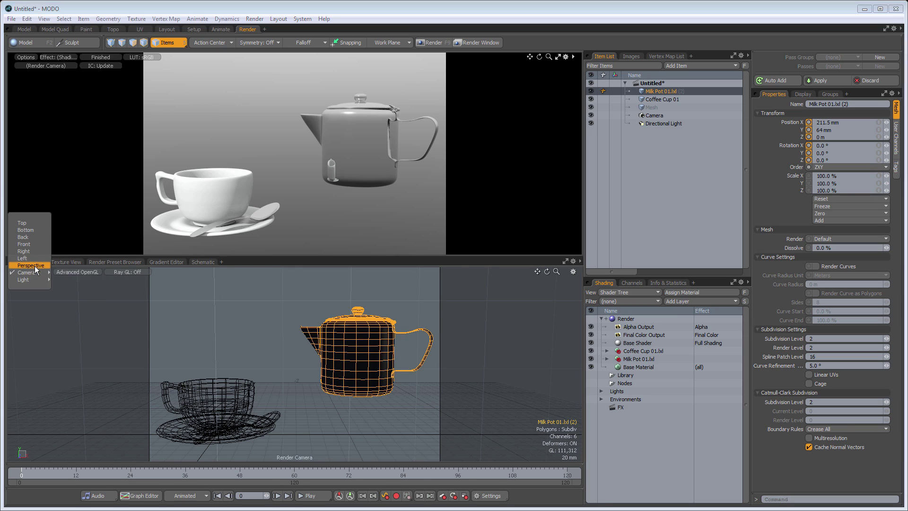
{"action": "left_click", "coordinate": [35, 266]}
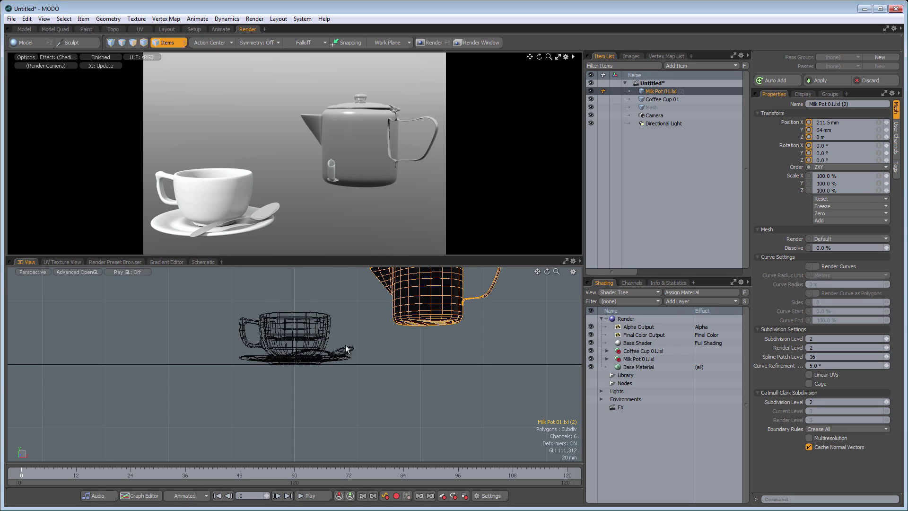
{"action": "key", "text": "y"}
{"action": "left_click_drag", "start_coordinate": [429, 286], "coordinate": [430, 325]}
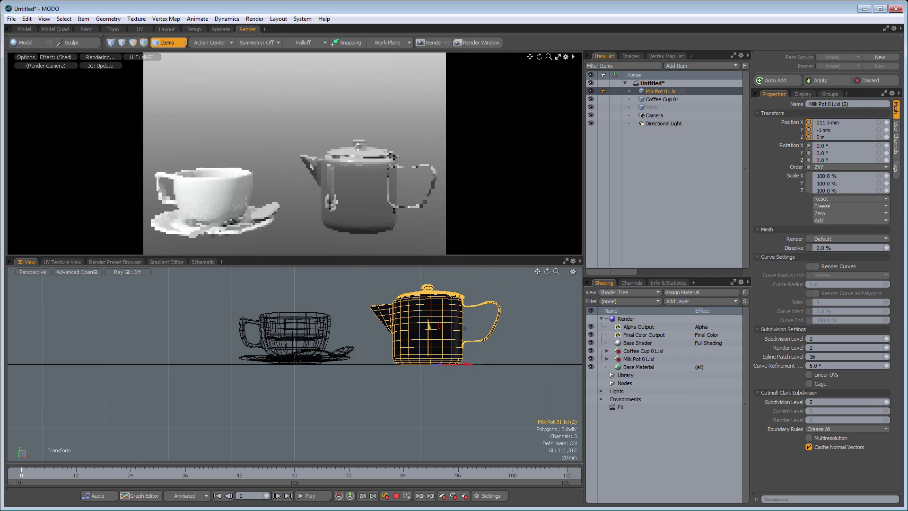
{"action": "key", "text": "q"}
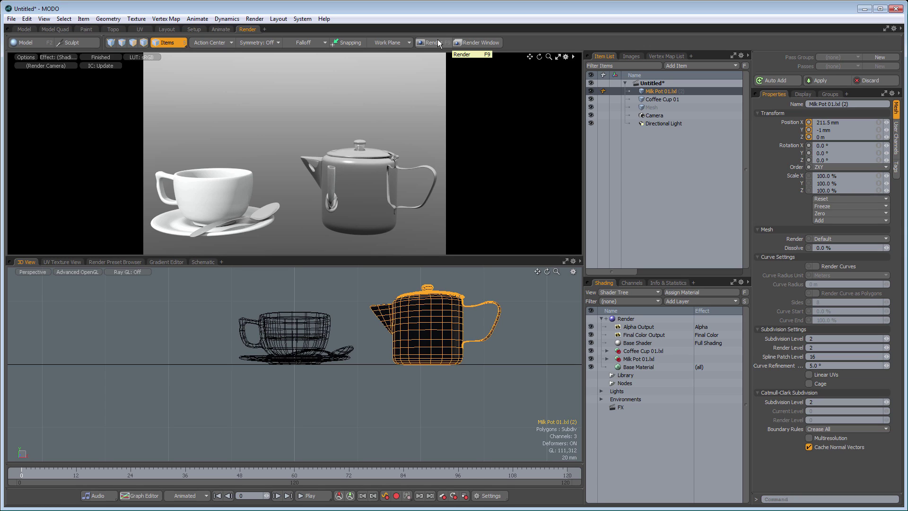
Return to the Layout workspace and load the GroundPlane preset from the Basic mesh library into the scene
{"action": "left_click", "coordinate": [166, 29]}
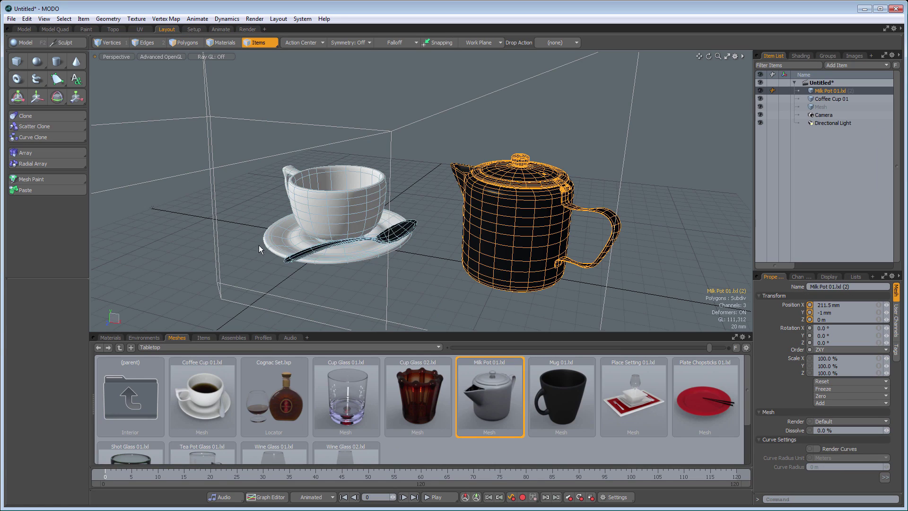
{"action": "left_click", "coordinate": [186, 347]}
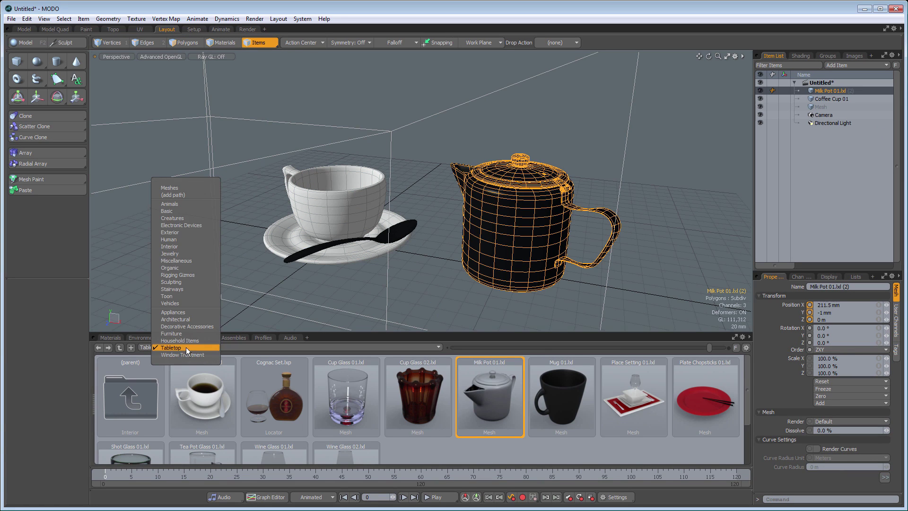
{"action": "left_click", "coordinate": [187, 213]}
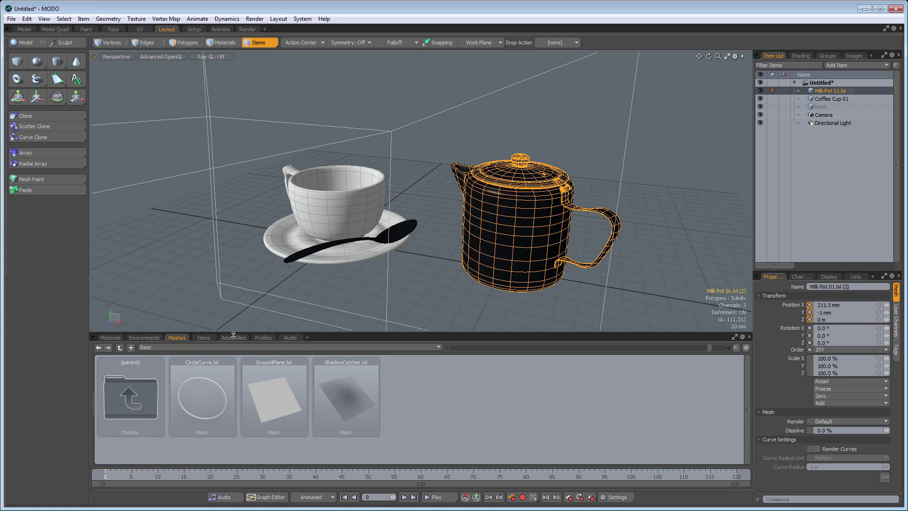
{"action": "double_click", "coordinate": [282, 407]}
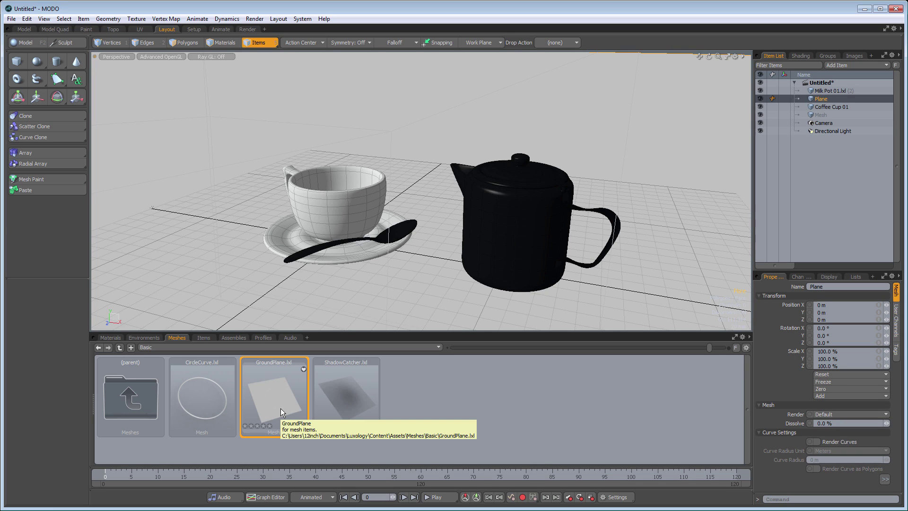
Add the Clamped Physical Sun preset from the Outdoor environment library to the scene
{"action": "left_click", "coordinate": [151, 338]}
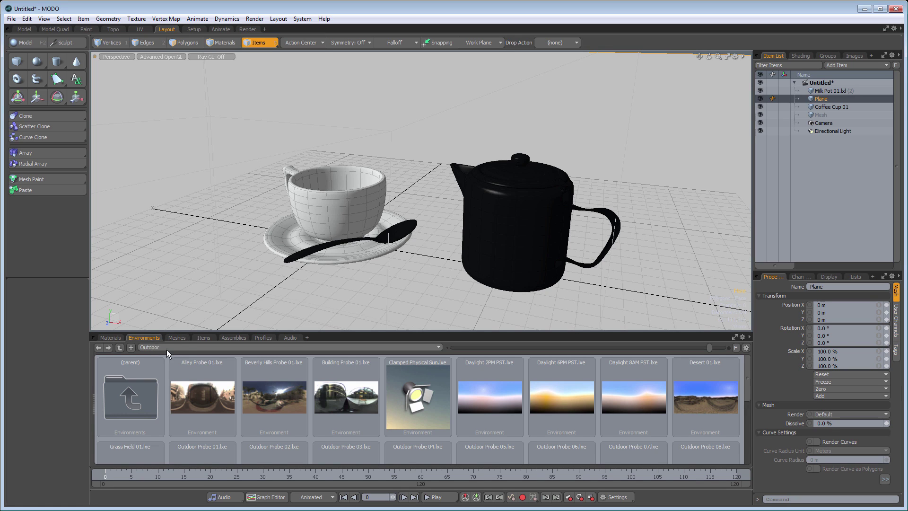
{"action": "left_click", "coordinate": [168, 351]}
{"action": "mouse_move", "coordinate": [439, 380]}
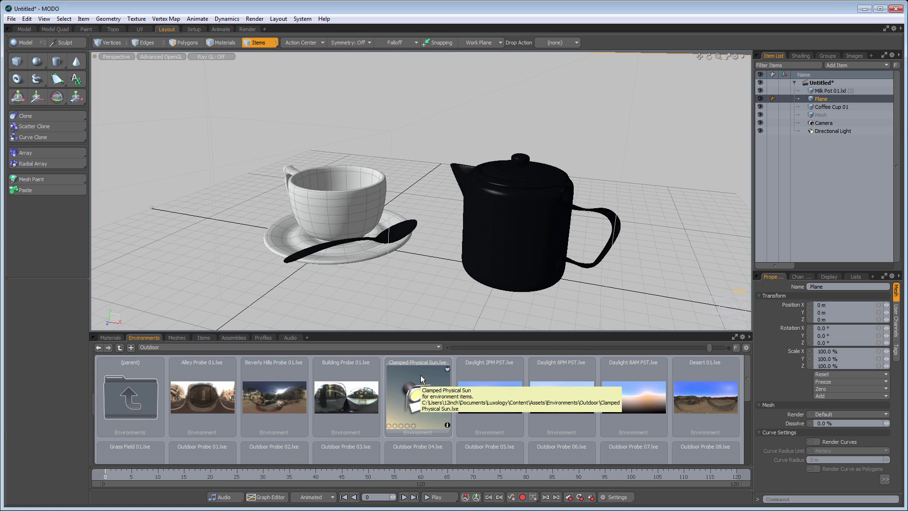
{"action": "double_click", "coordinate": [420, 376]}
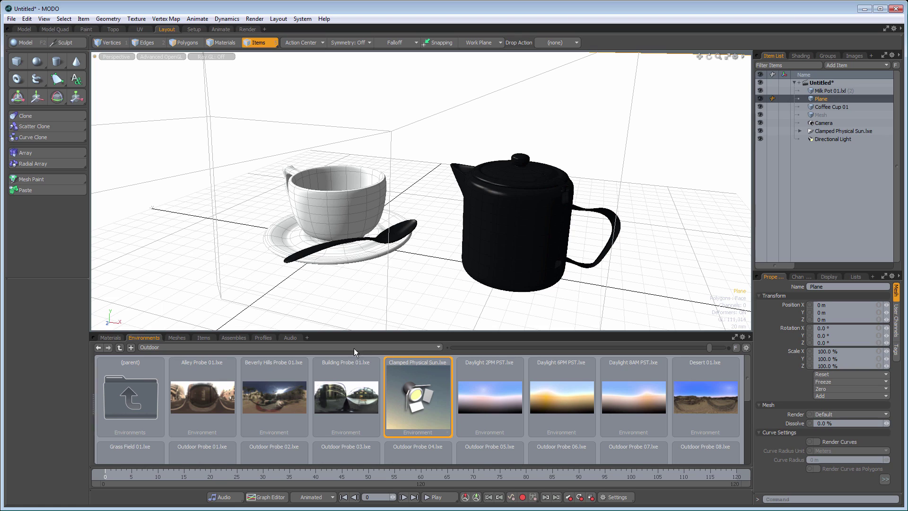
Apply the Satin Finish Teak preset from the Wood materials to the ground plane and set the viewport's Ray GL to Full
{"action": "left_click", "coordinate": [112, 338]}
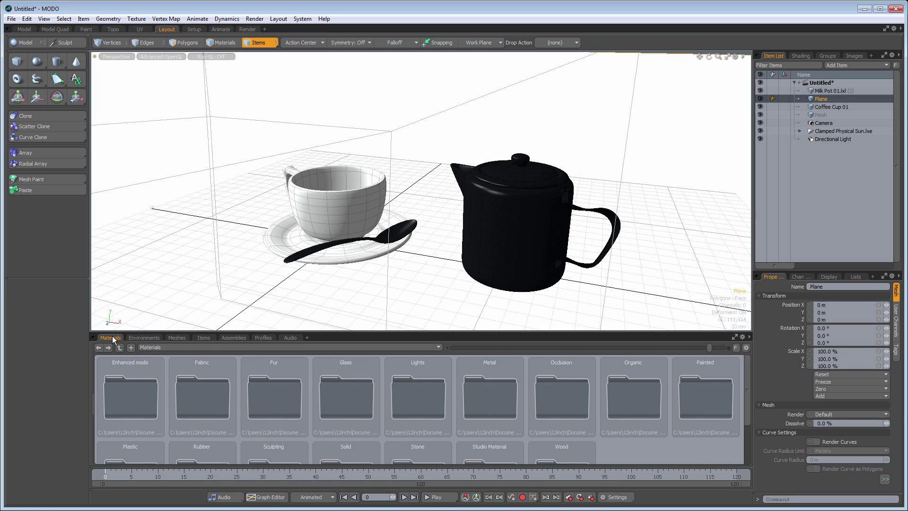
{"action": "left_click", "coordinate": [200, 348]}
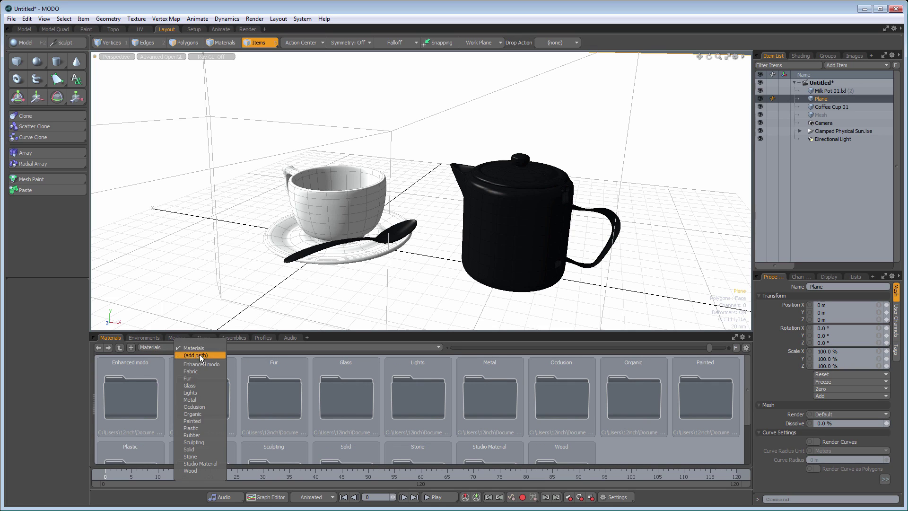
{"action": "left_click", "coordinate": [190, 472]}
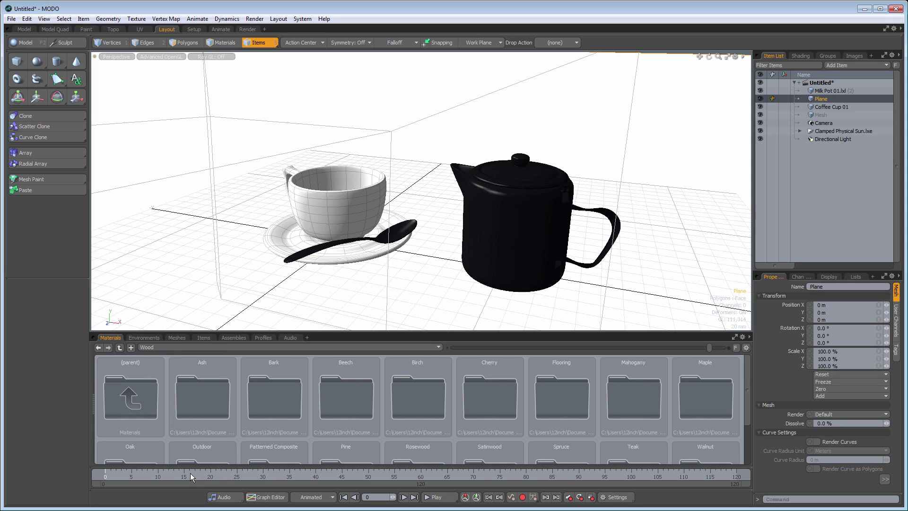
{"action": "double_click", "coordinate": [634, 454]}
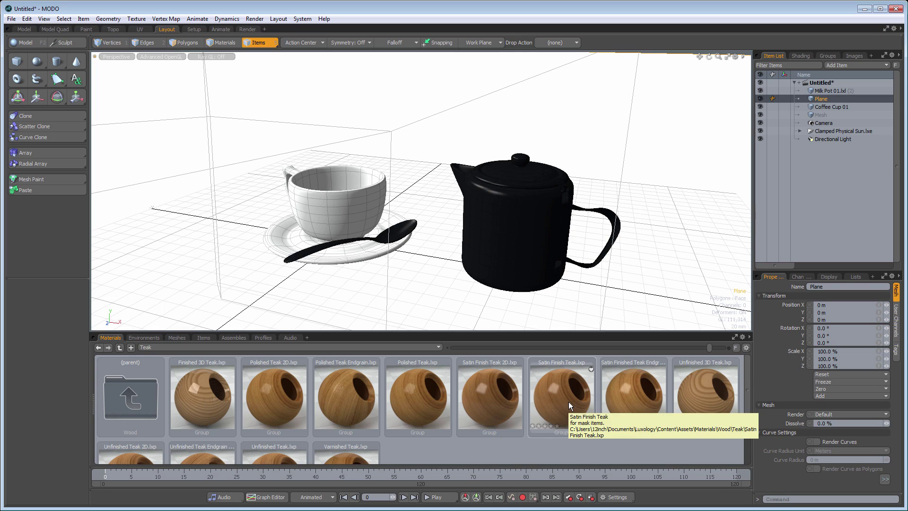
{"action": "left_click_drag", "start_coordinate": [569, 399], "coordinate": [631, 291]}
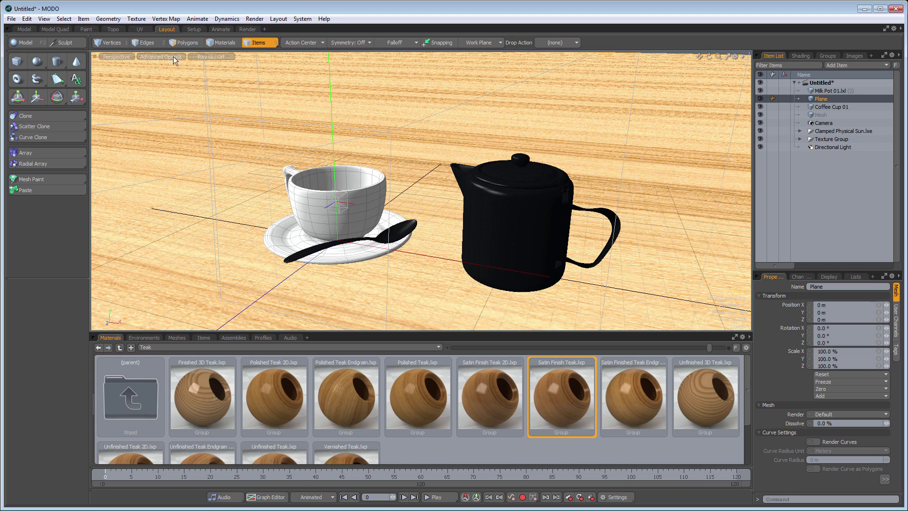
{"action": "left_click", "coordinate": [212, 55]}
{"action": "left_click", "coordinate": [219, 66]}
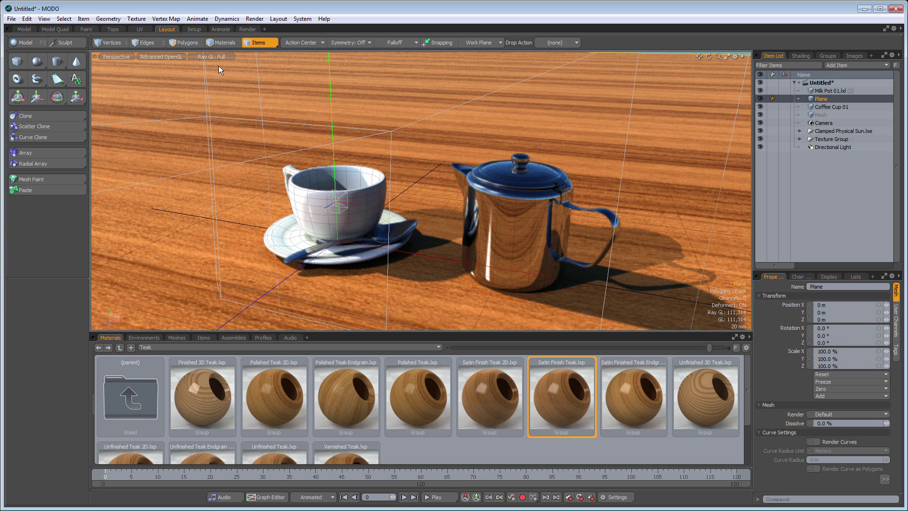
Switch to the Render workspace, orbit the render camera to an angled view of the cup and milk pot, and hide the Directional Light
{"action": "left_click", "coordinate": [250, 29]}
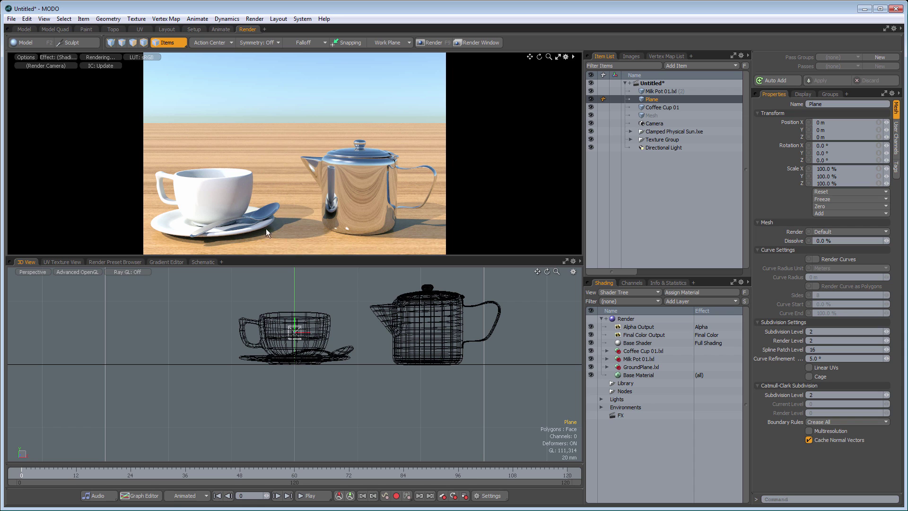
{"action": "left_click_drag", "start_coordinate": [249, 189], "coordinate": [201, 205], "text": "alt"}
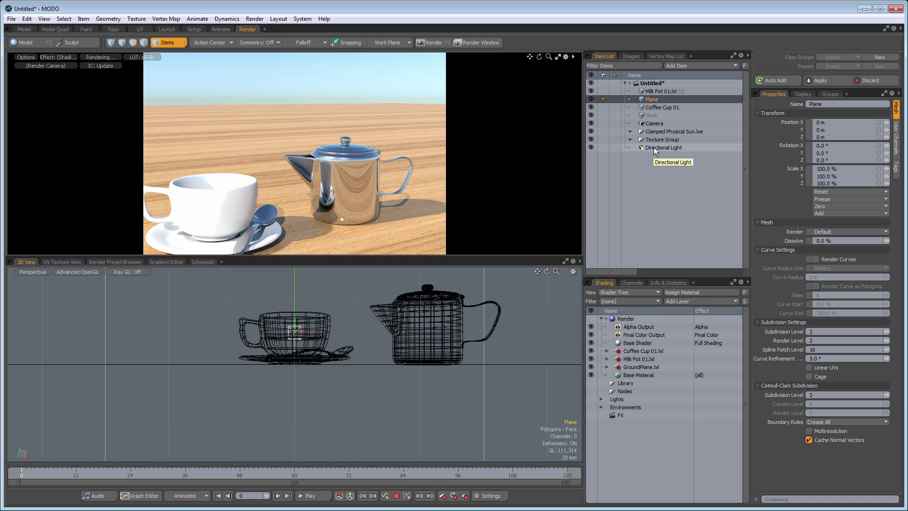
{"action": "left_click", "coordinate": [591, 147]}
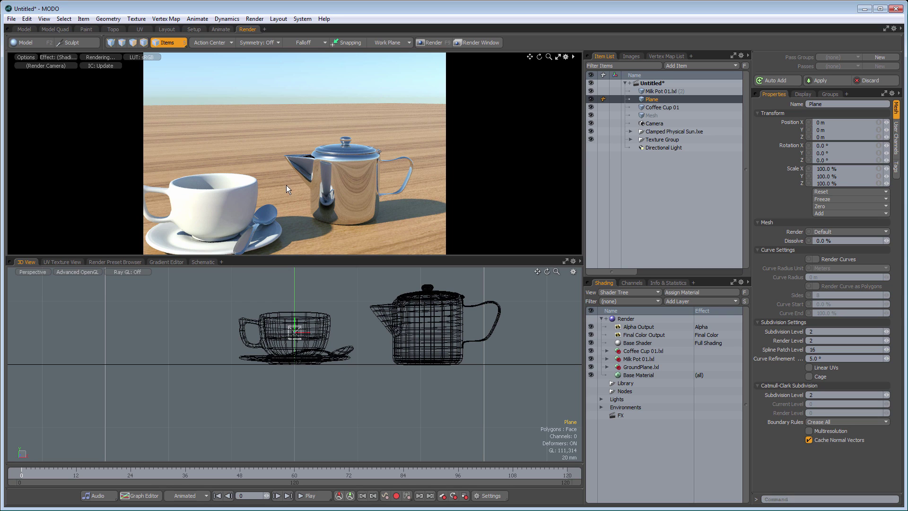
Pan the render camera to frame the whole cup, saucer and milk pot, and enlarge the render preview area
{"action": "left_click_drag", "start_coordinate": [286, 186], "coordinate": [288, 171], "text": "alt+shift"}
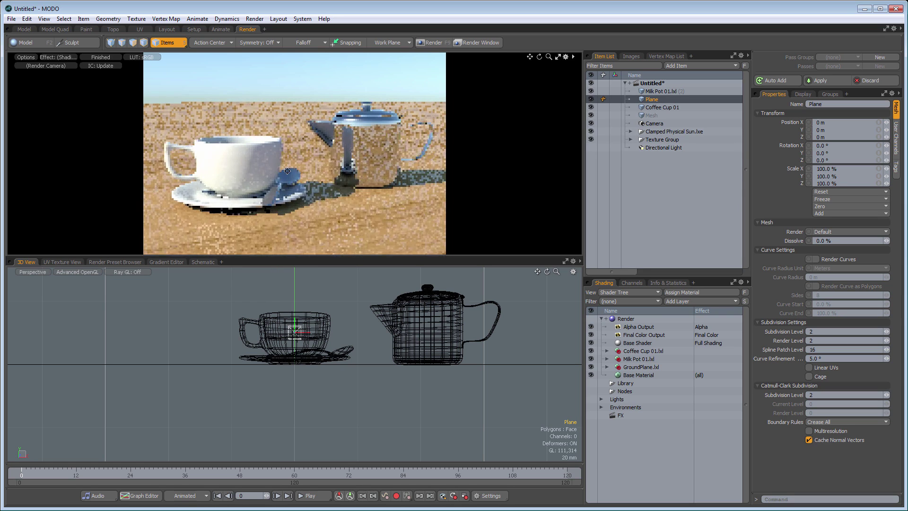
{"action": "left_click_drag", "start_coordinate": [290, 275], "coordinate": [293, 322]}
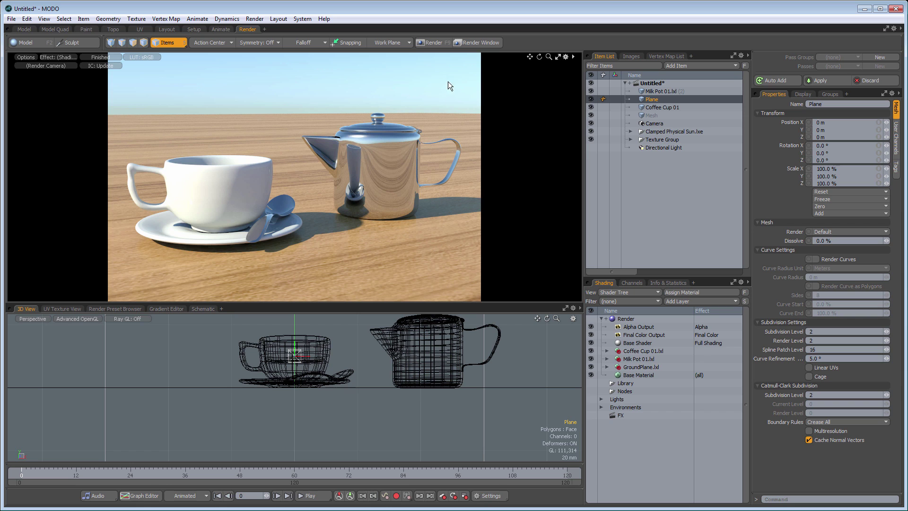
Render the current frame of the tabletop scene and close the render window
{"action": "left_click", "coordinate": [430, 42]}
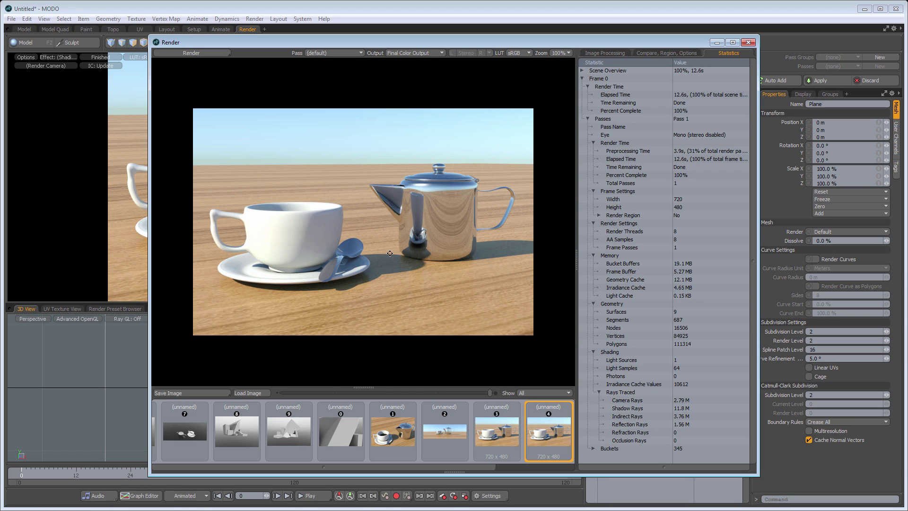
{"action": "left_click", "coordinate": [748, 42]}
Select the Camera item to show its properties
{"action": "left_click_drag", "start_coordinate": [188, 341], "coordinate": [129, 381], "text": "alt+shift"}
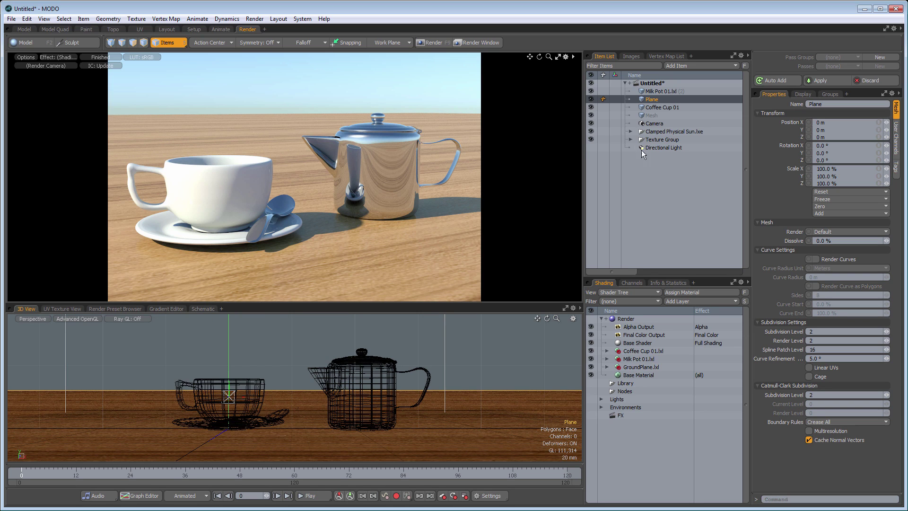
{"action": "left_click", "coordinate": [650, 124]}
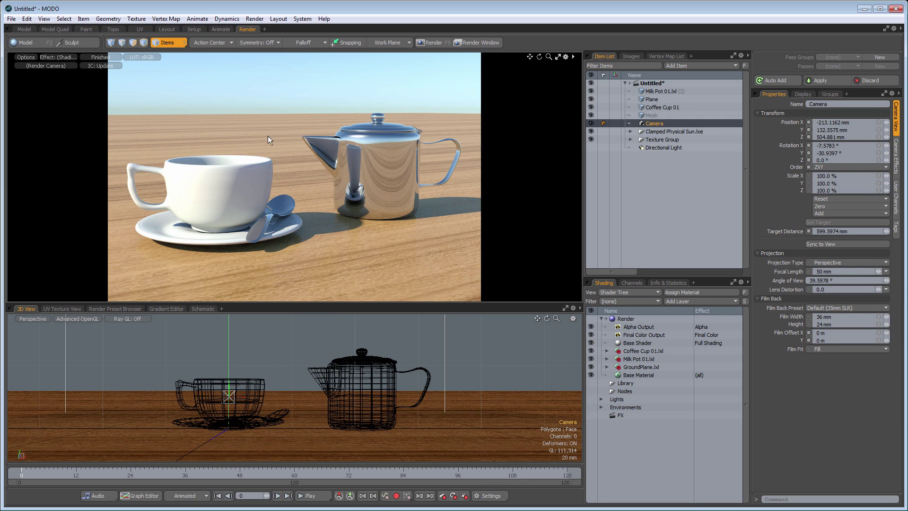
{"action": "left_click", "coordinate": [265, 30]}
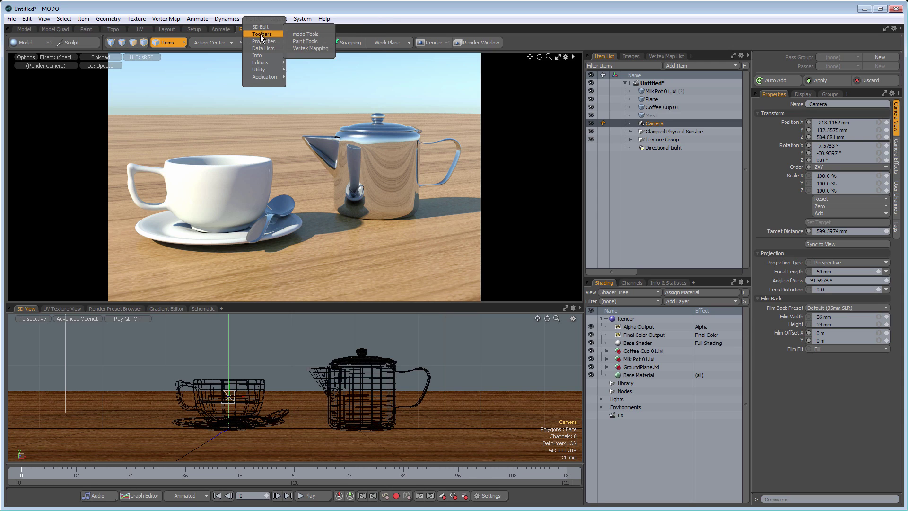
{"action": "mouse_move", "coordinate": [260, 58]}
{"action": "left_click", "coordinate": [401, 196]}
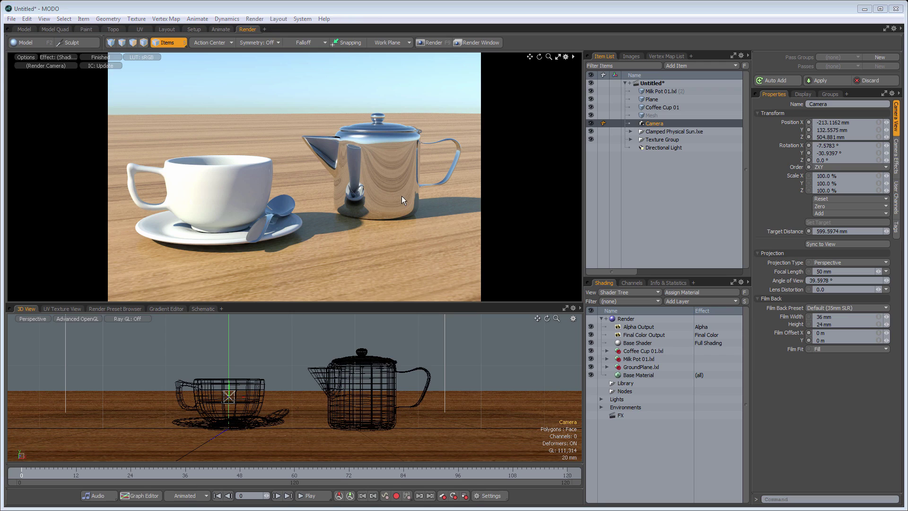